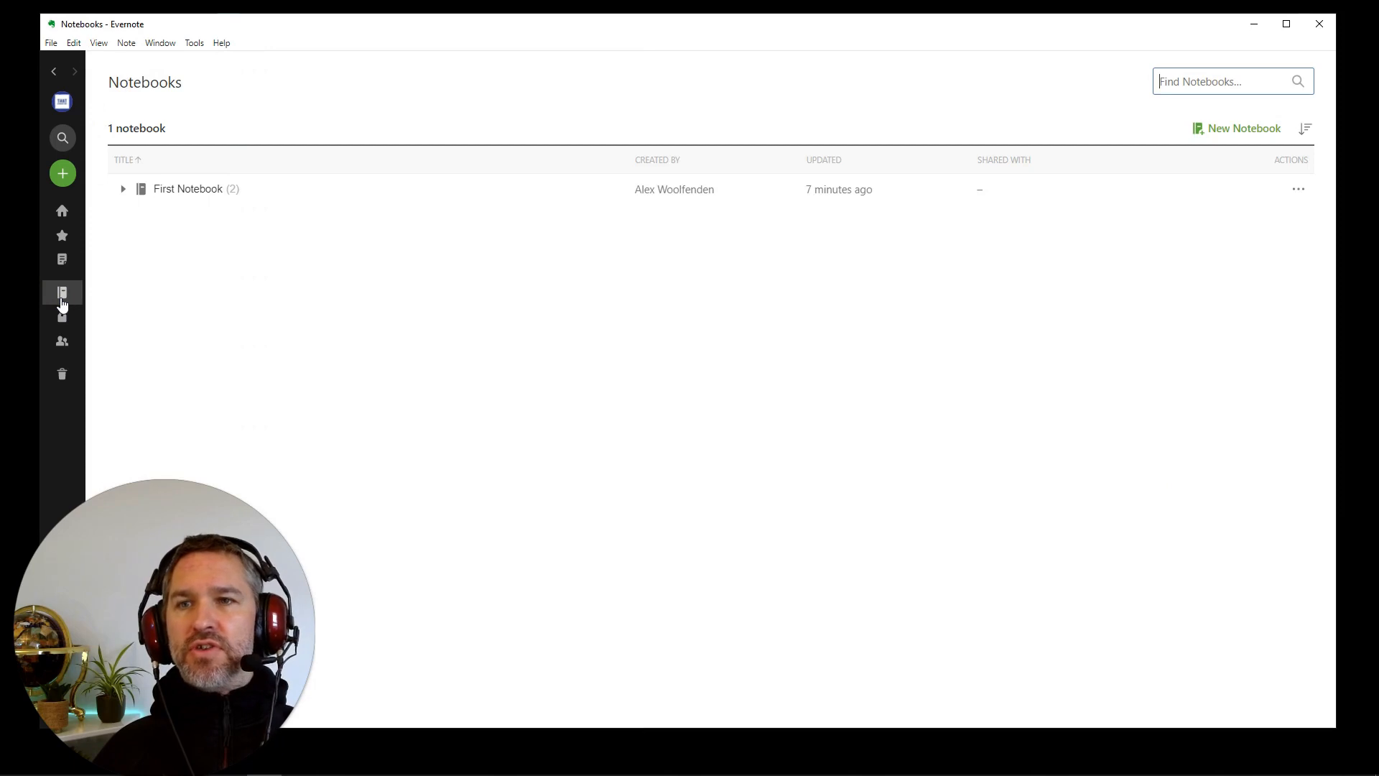
- Rename the notebook "First Notebook" as "0 - Inbox"
right_click(212, 192)
click(260, 235)
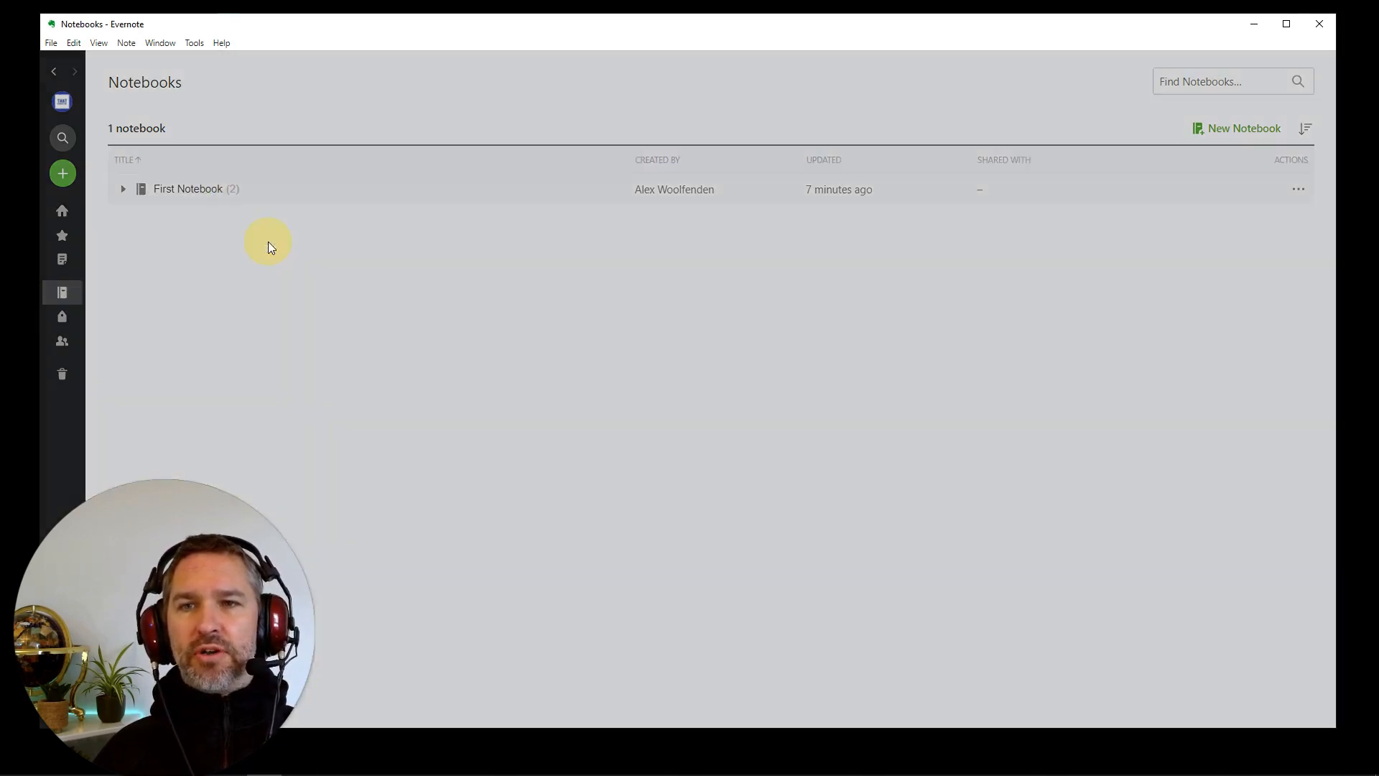
text(0 - Inbox)
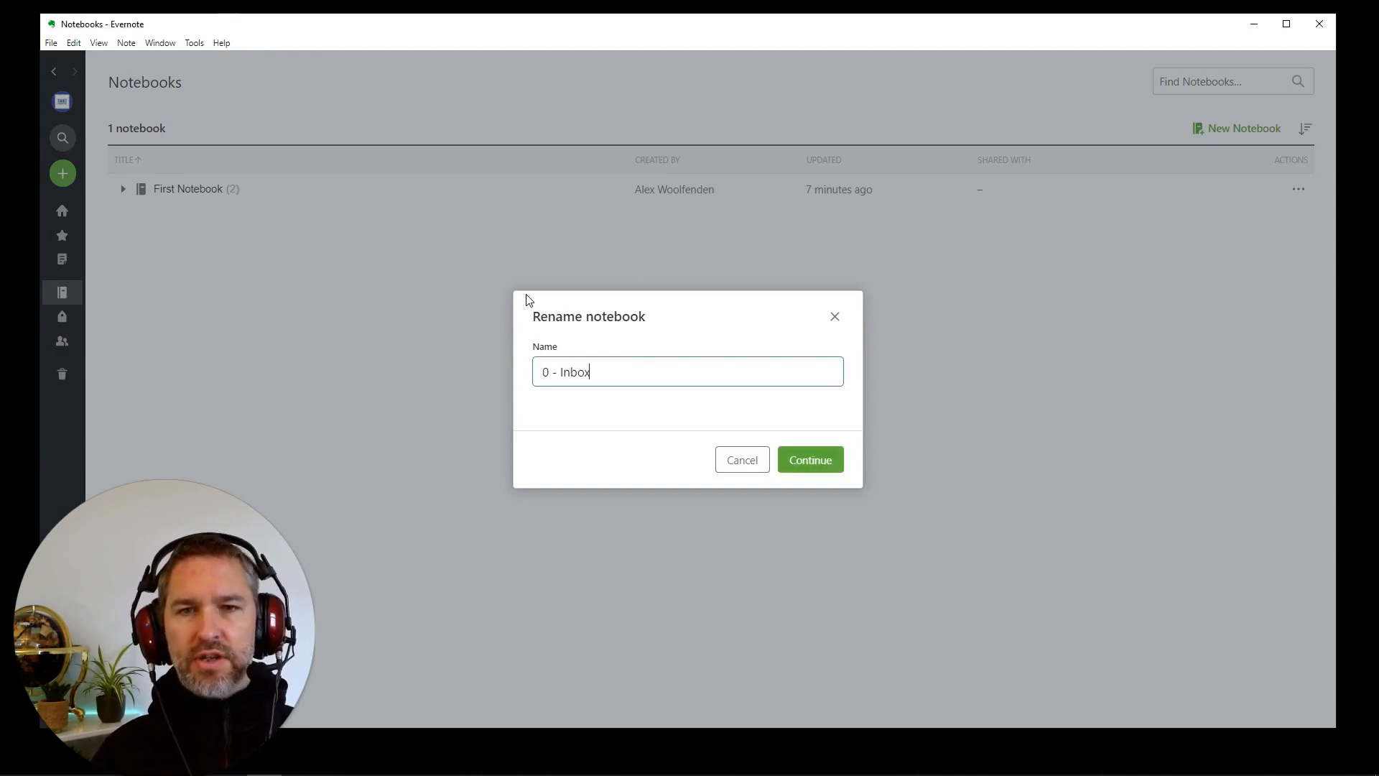
key(Return)
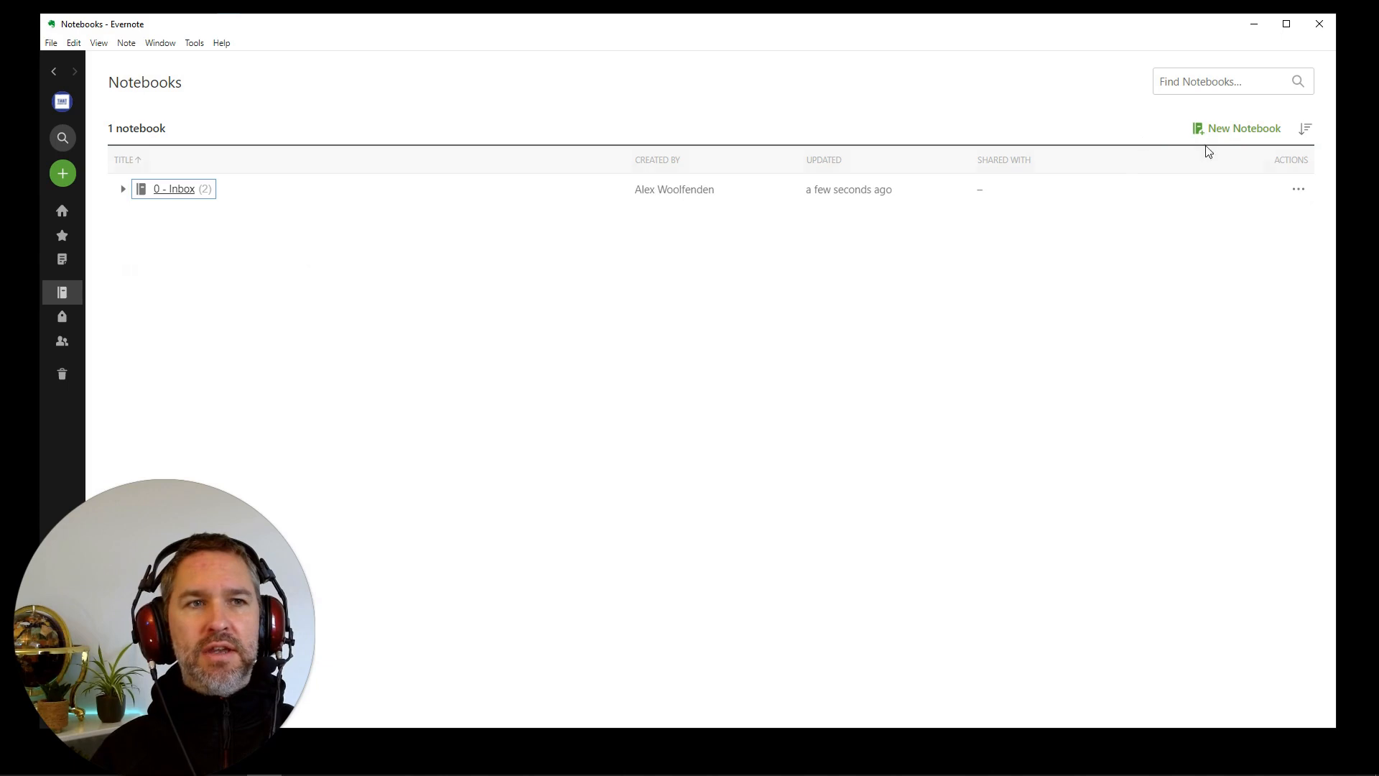
- Create two new notebooks named "1 - P1" and "2 - P2"
click(1225, 129)
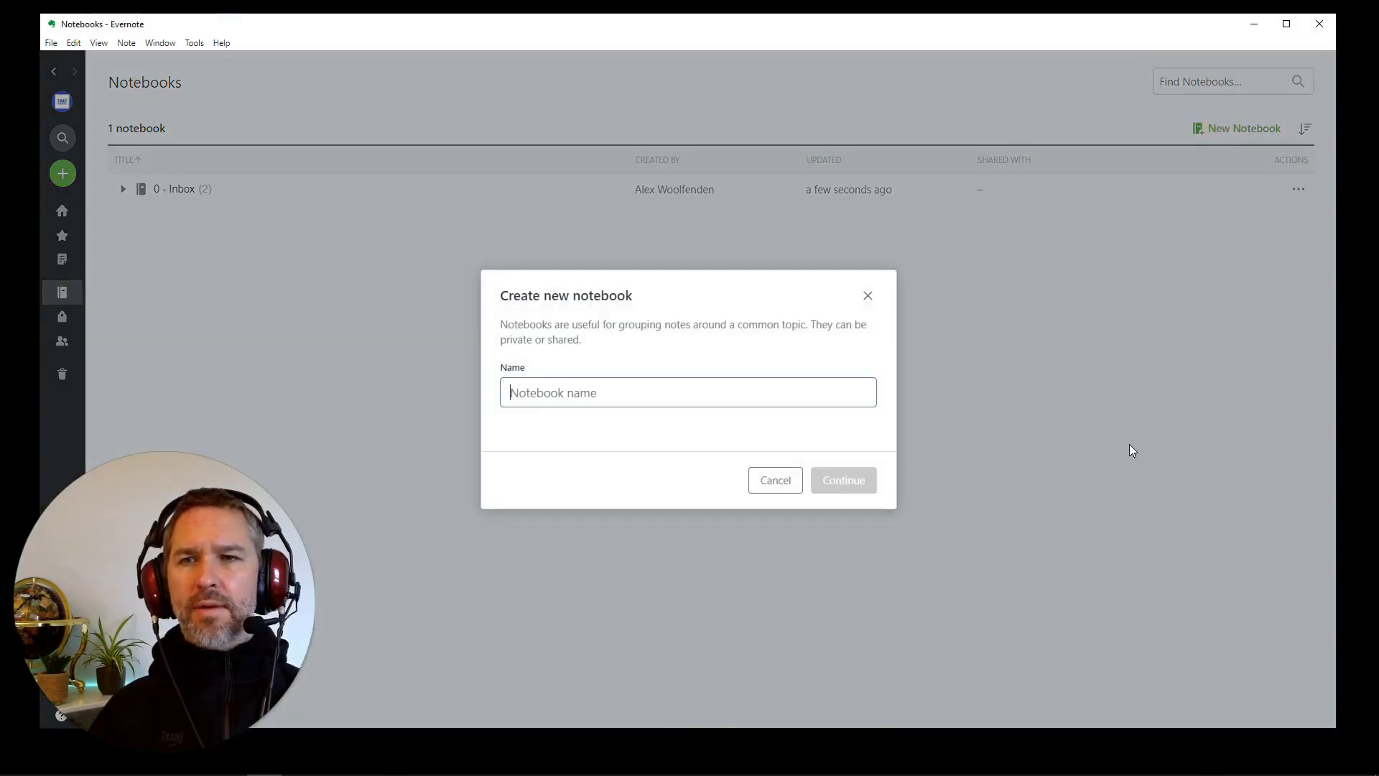
text(1 - P1)
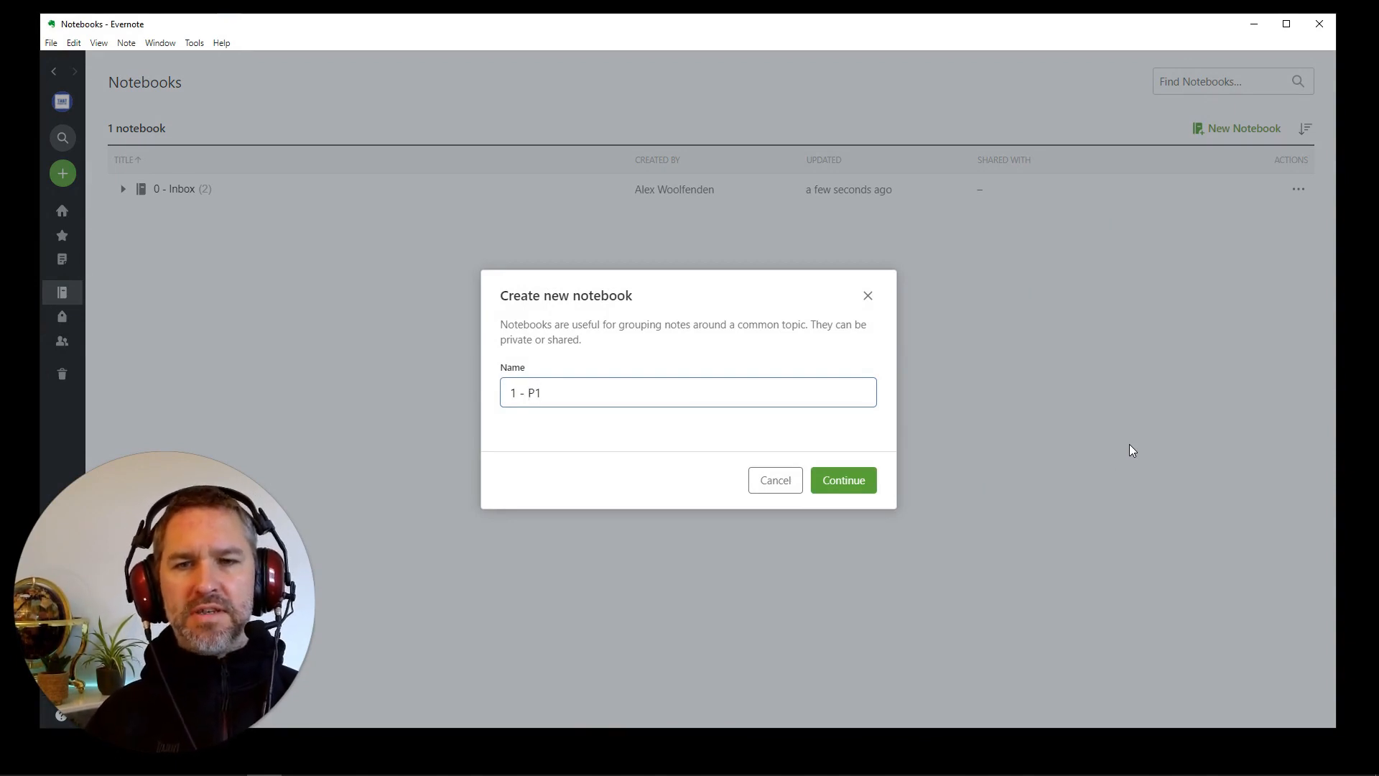
key(Return)
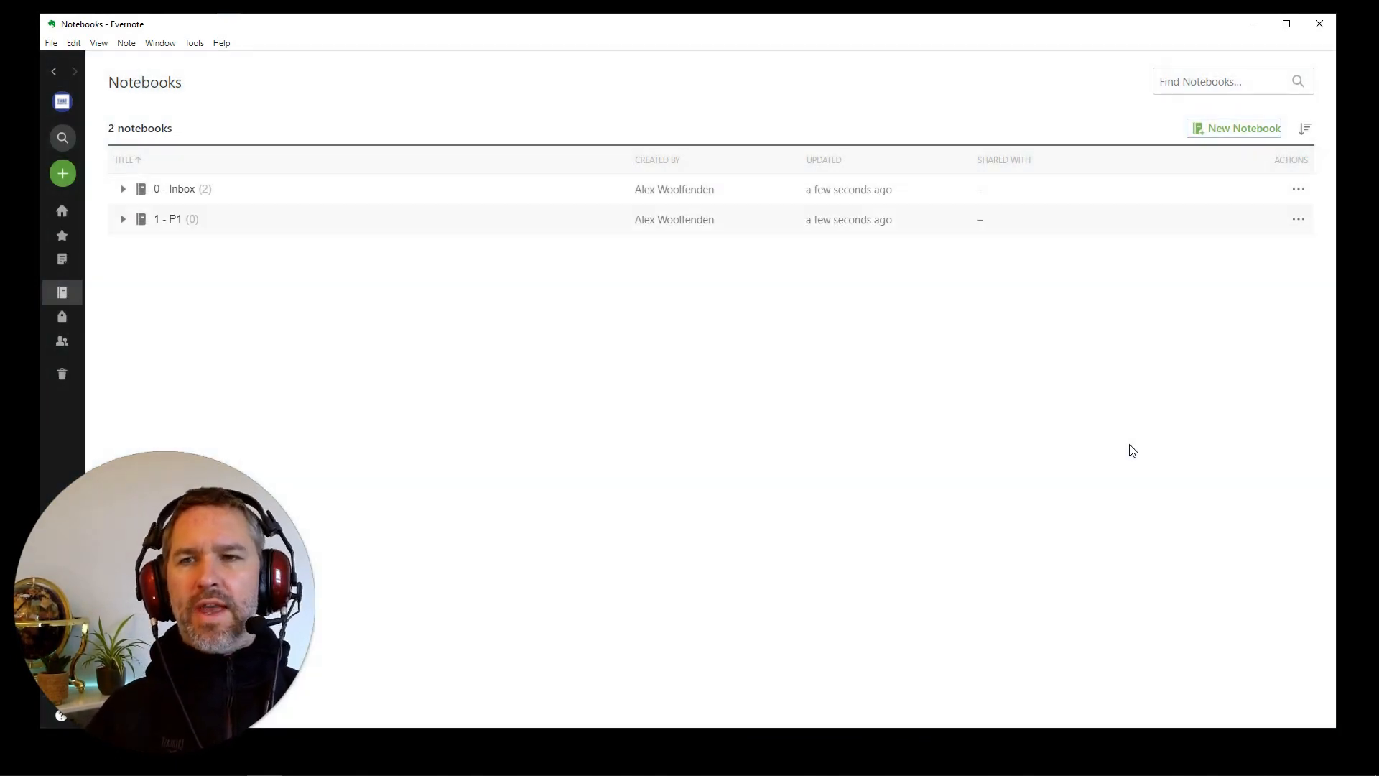
click(1262, 134)
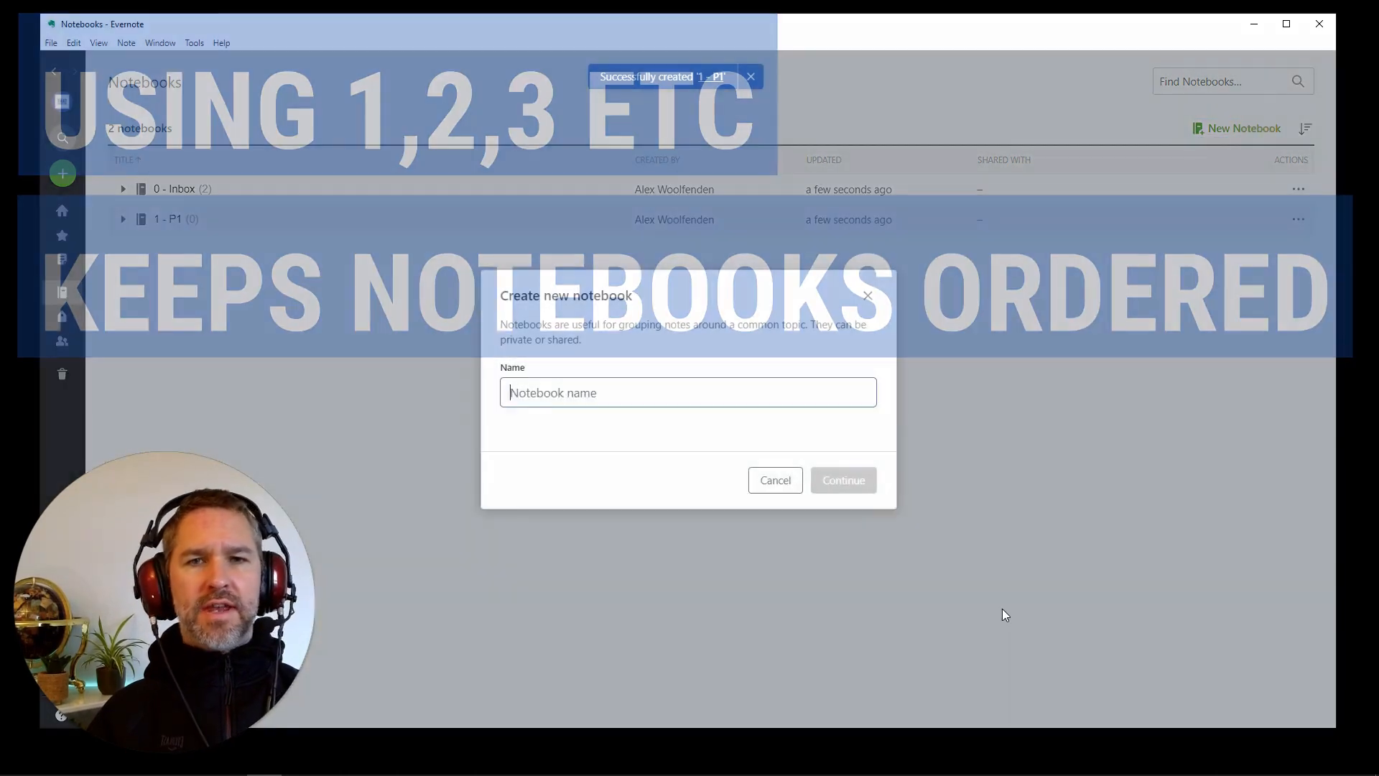
text(2 )
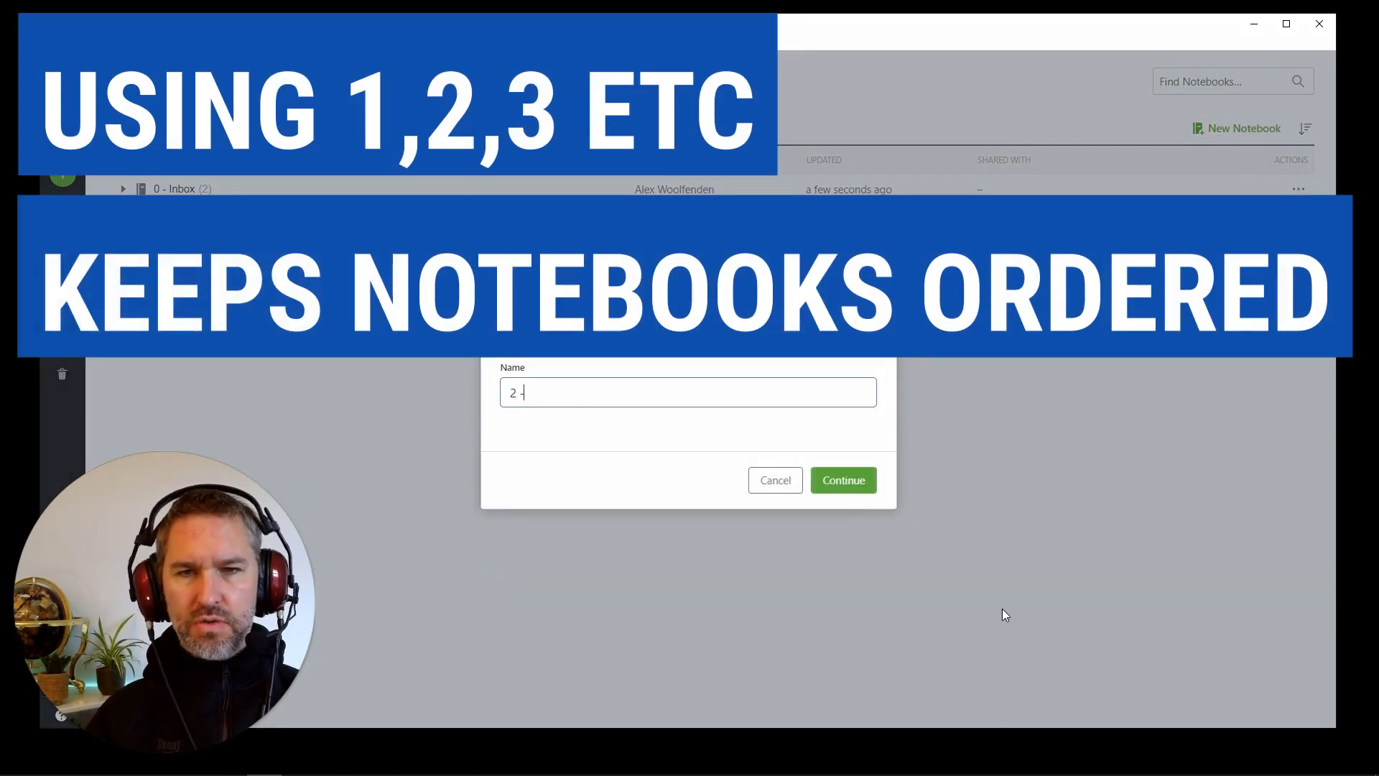
text(- P2)
key(Return)
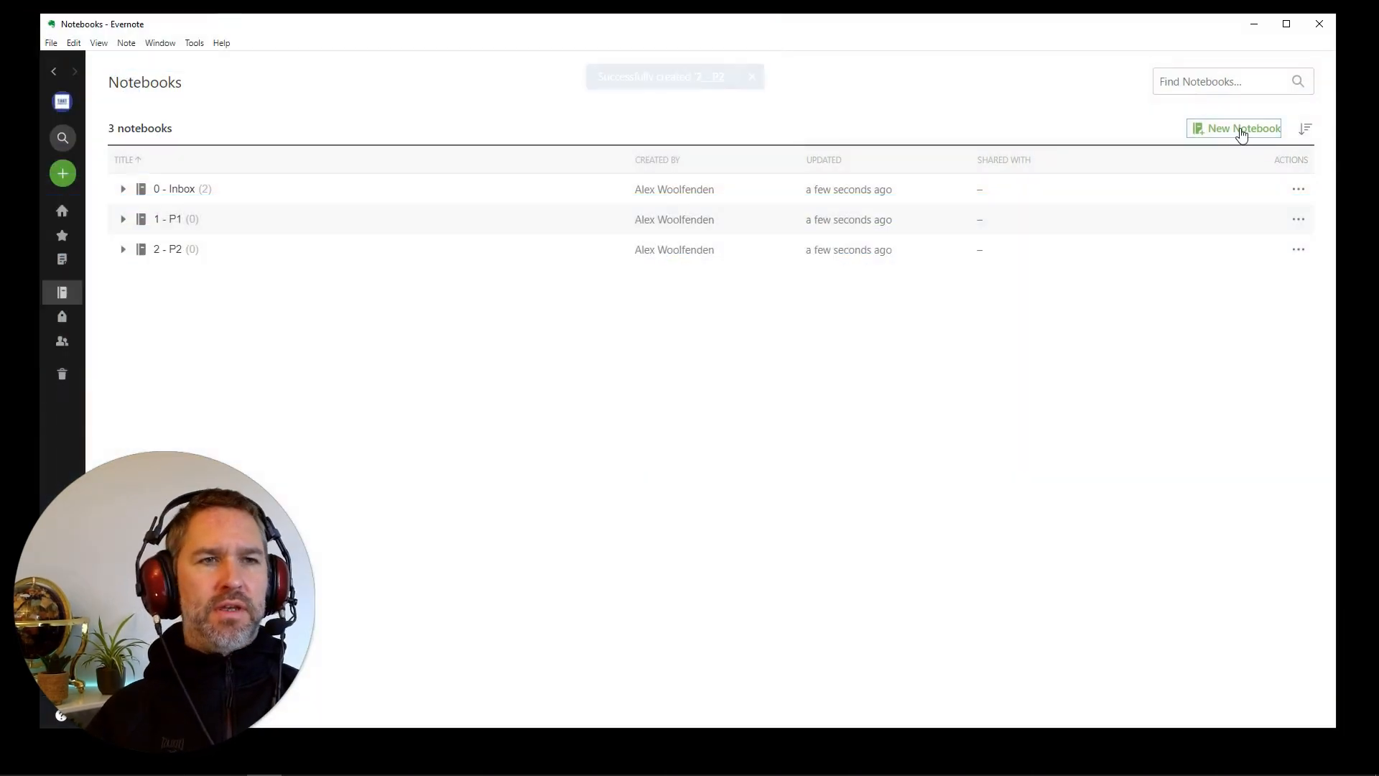
- Create two more notebooks named "3 - P3" and "4 - Scheduled"
click(1240, 129)
text(3 )
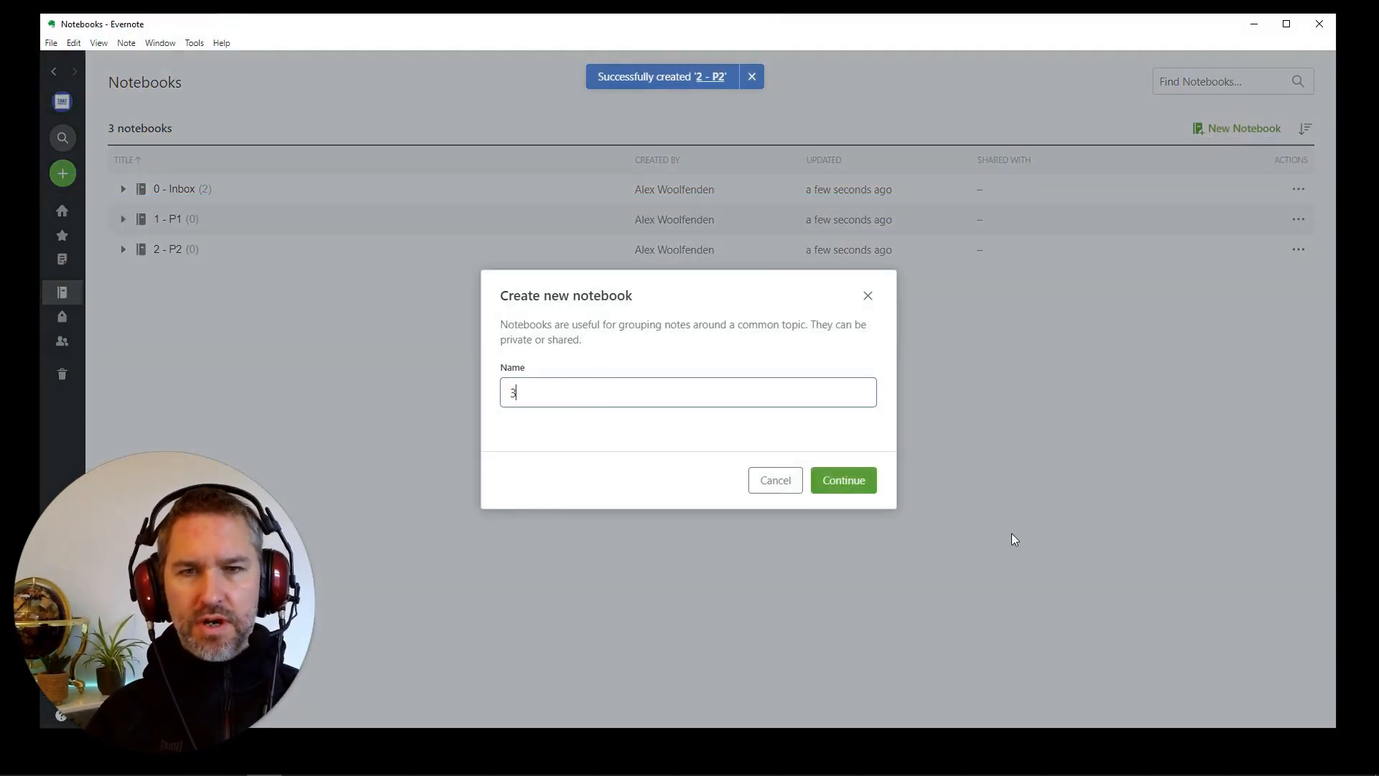
text(- P3)
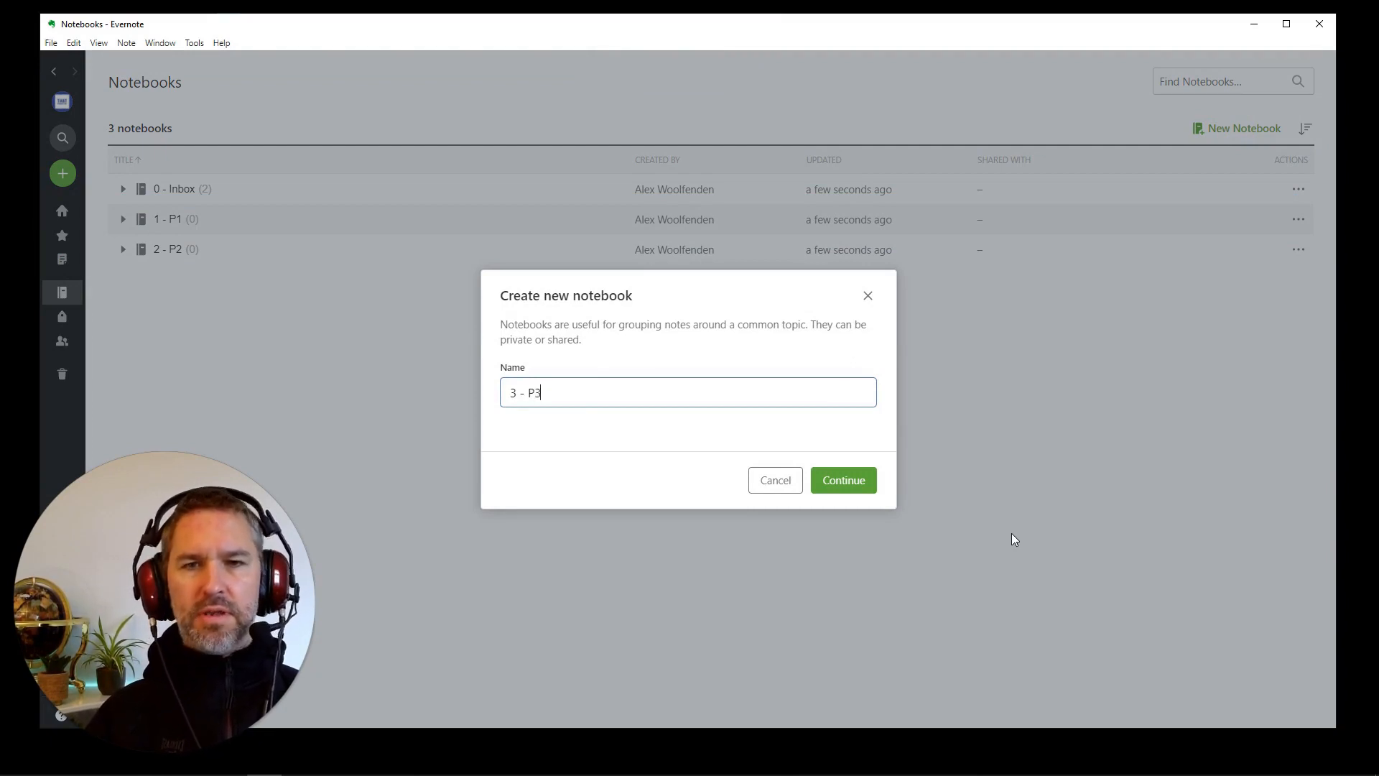
key(Return)
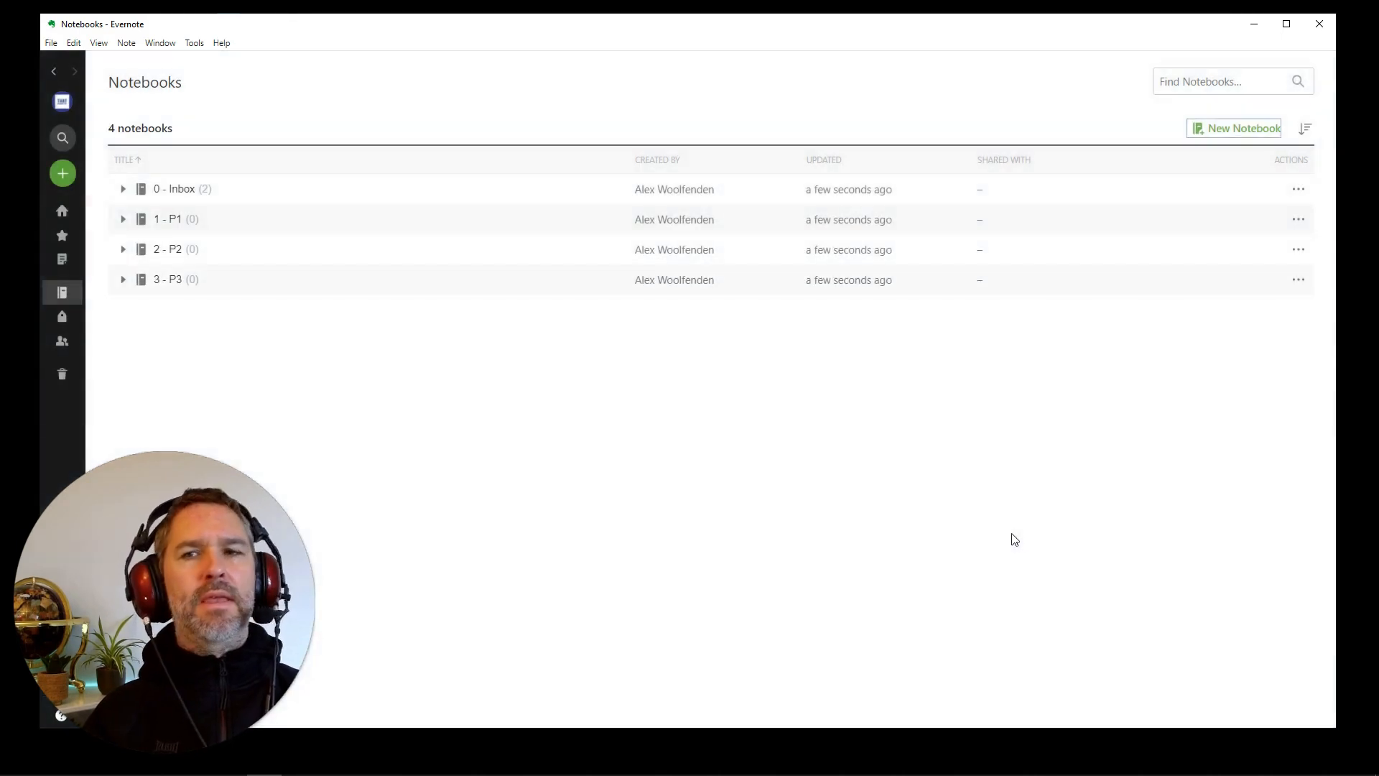
click(1261, 138)
text(4 - Scheduled)
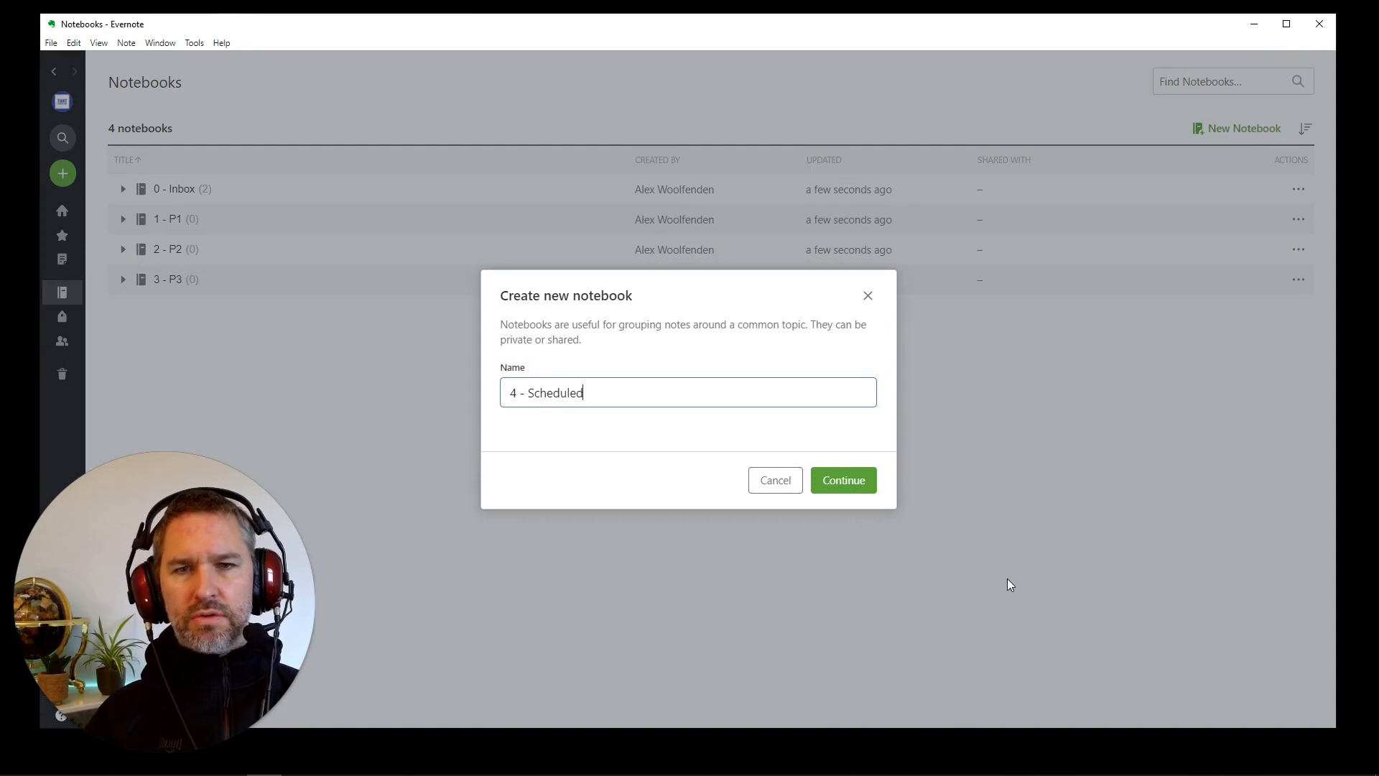
key(Return)
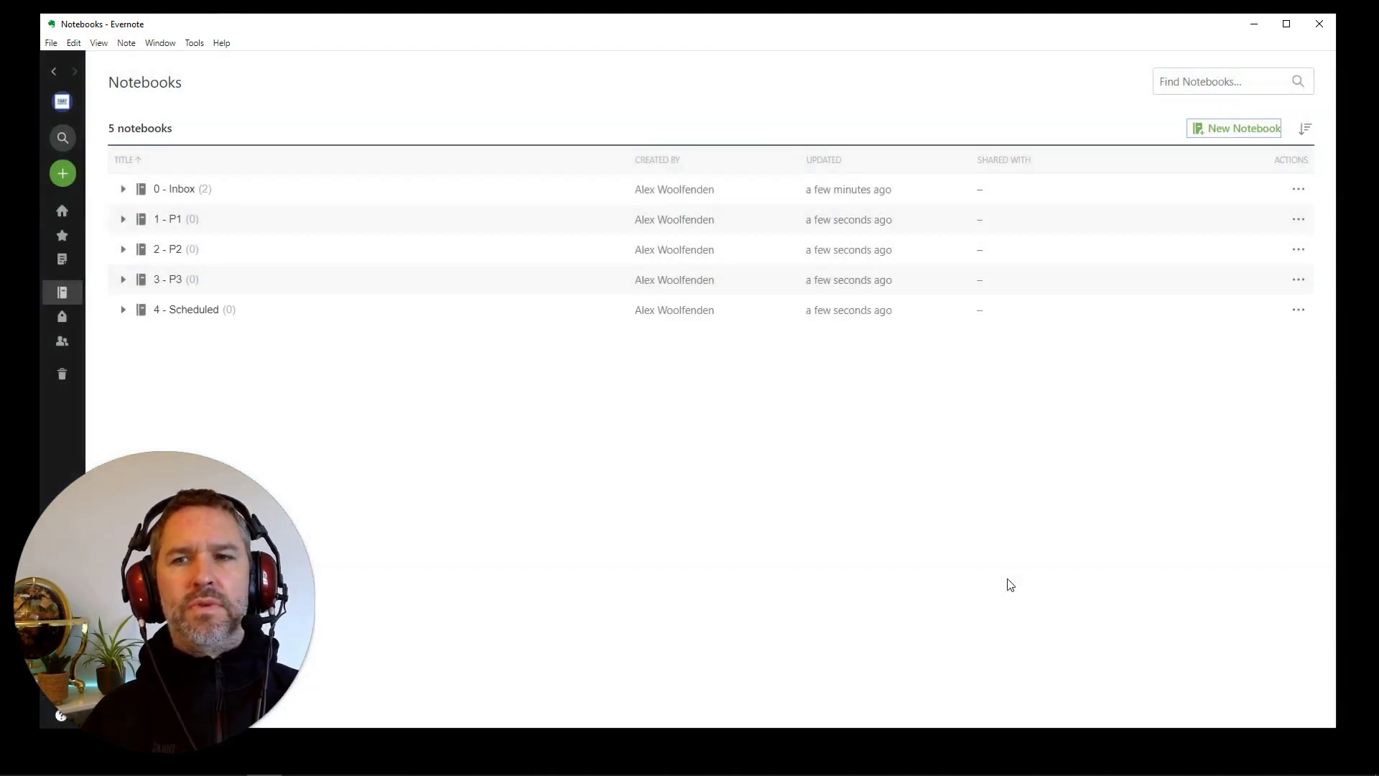
- Create a new notebook named "5 - Waiting"
click(1228, 138)
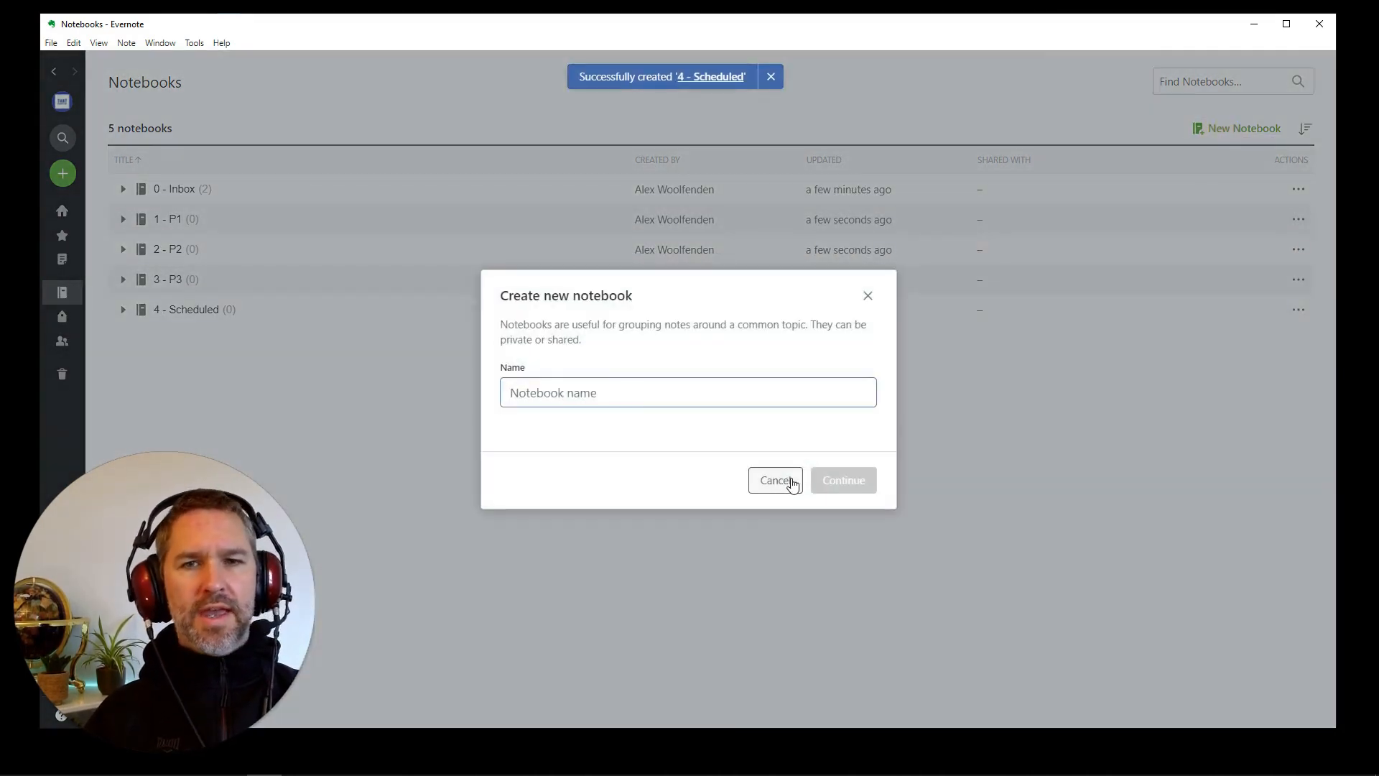
text(5 - )
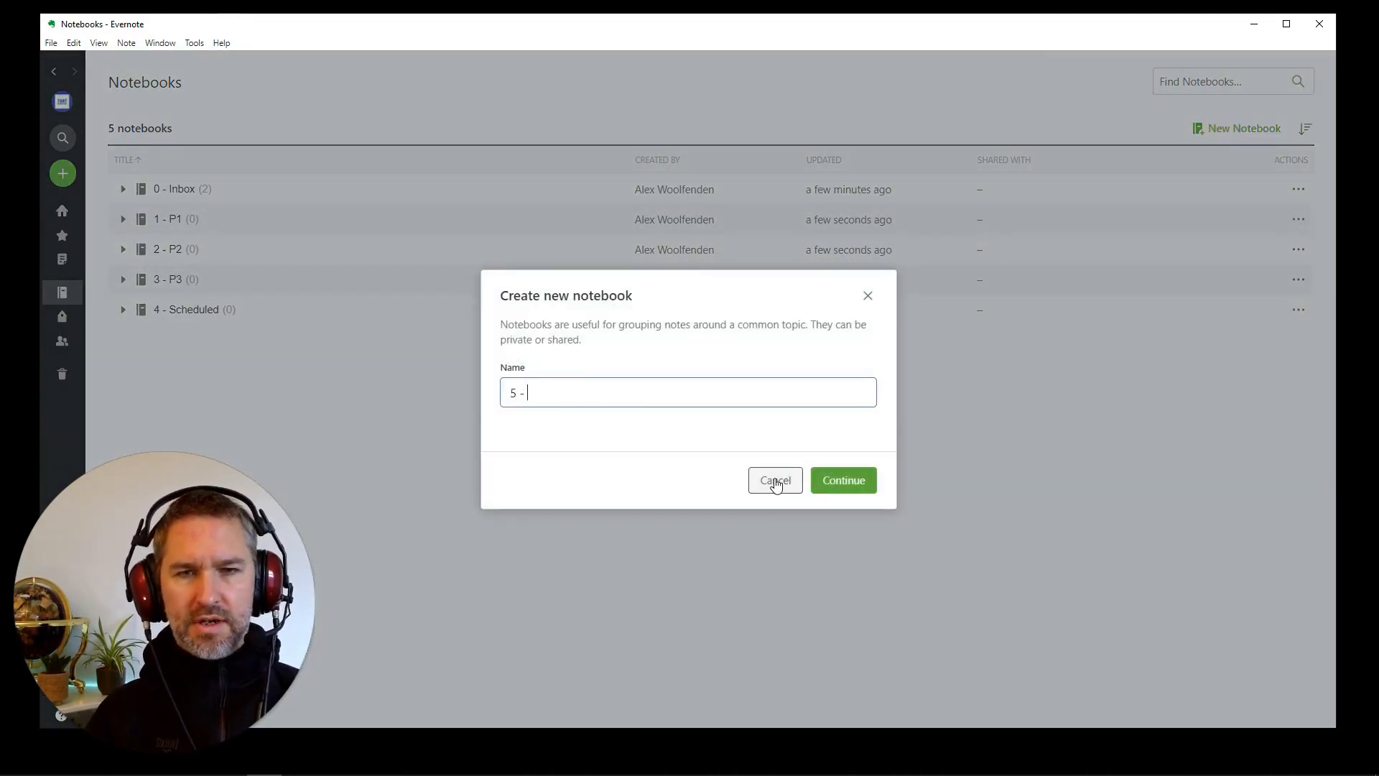
text(Waiting)
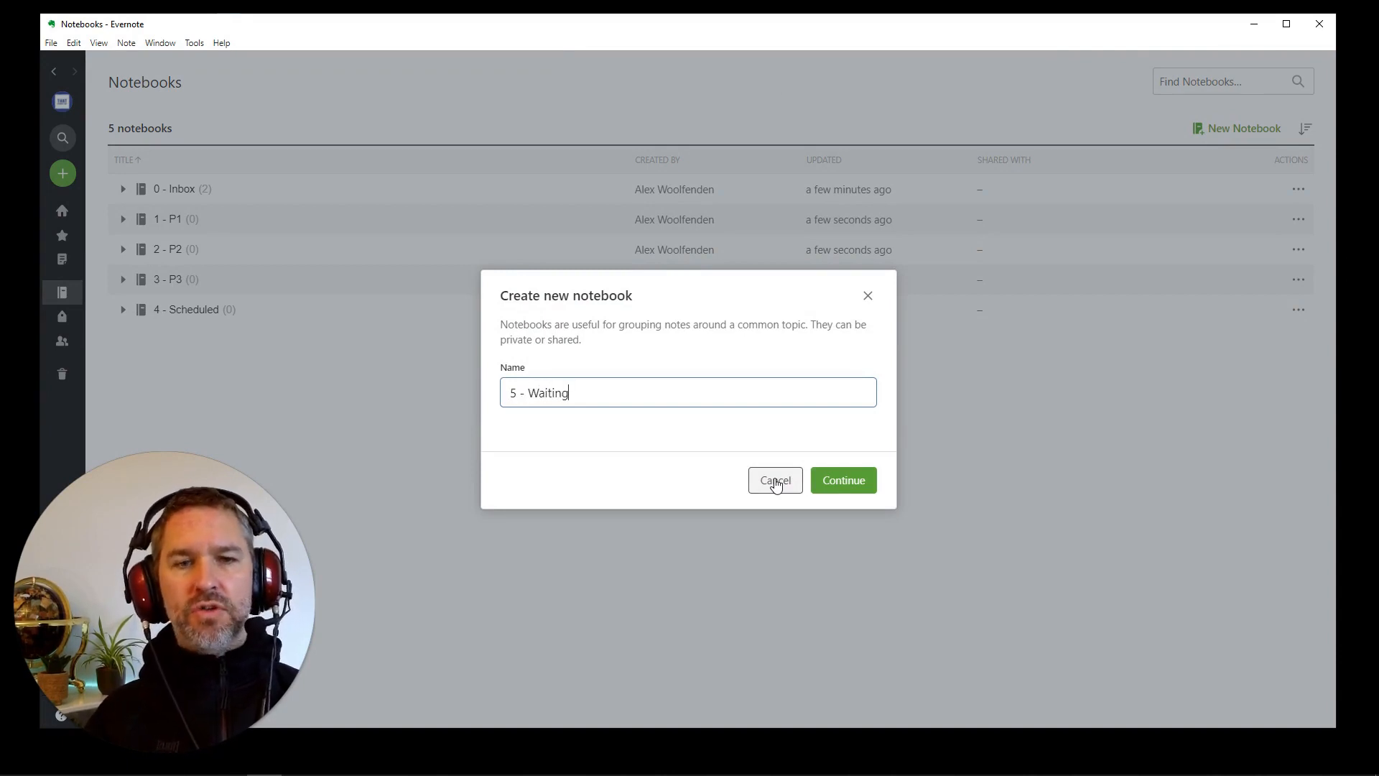
click(855, 494)
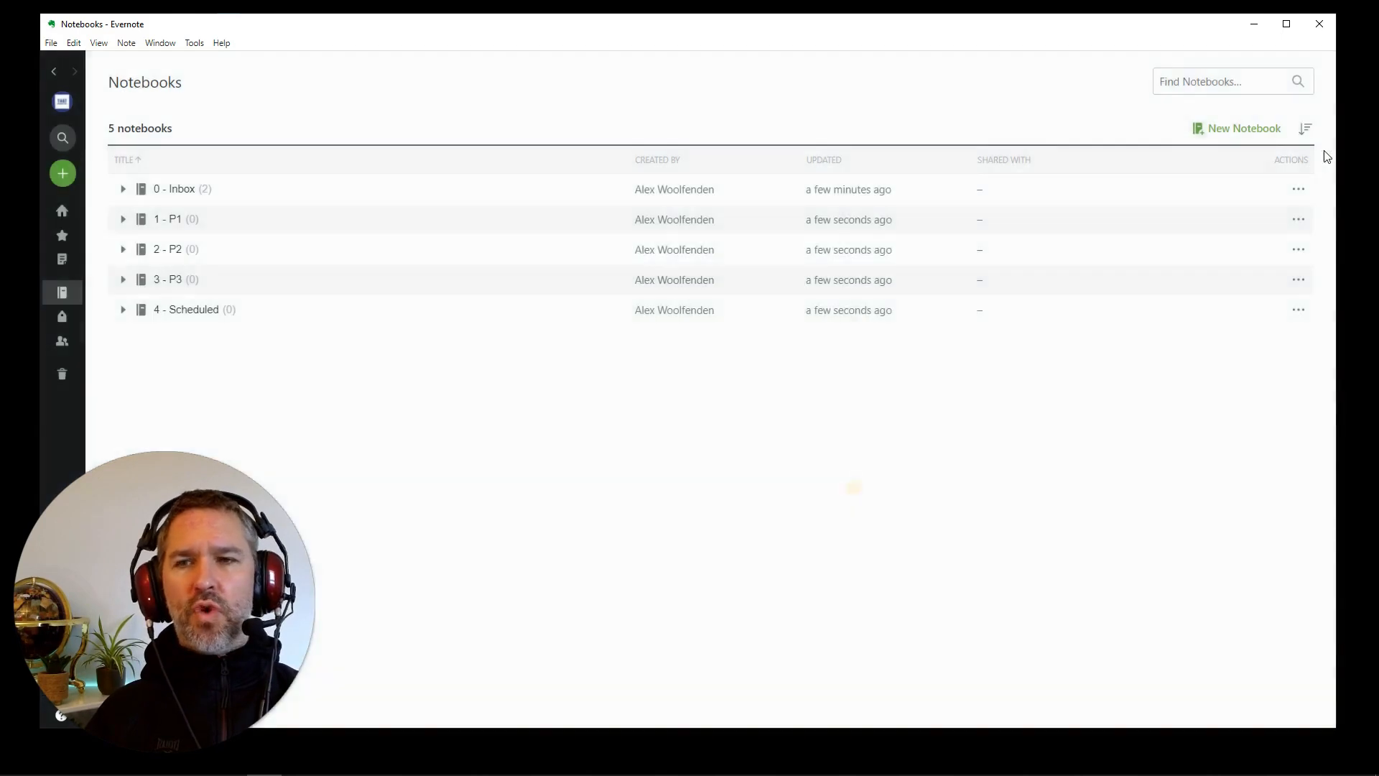
- Create a new notebook named "6 - Digest", with only the first letter of the word capitalised
click(1239, 127)
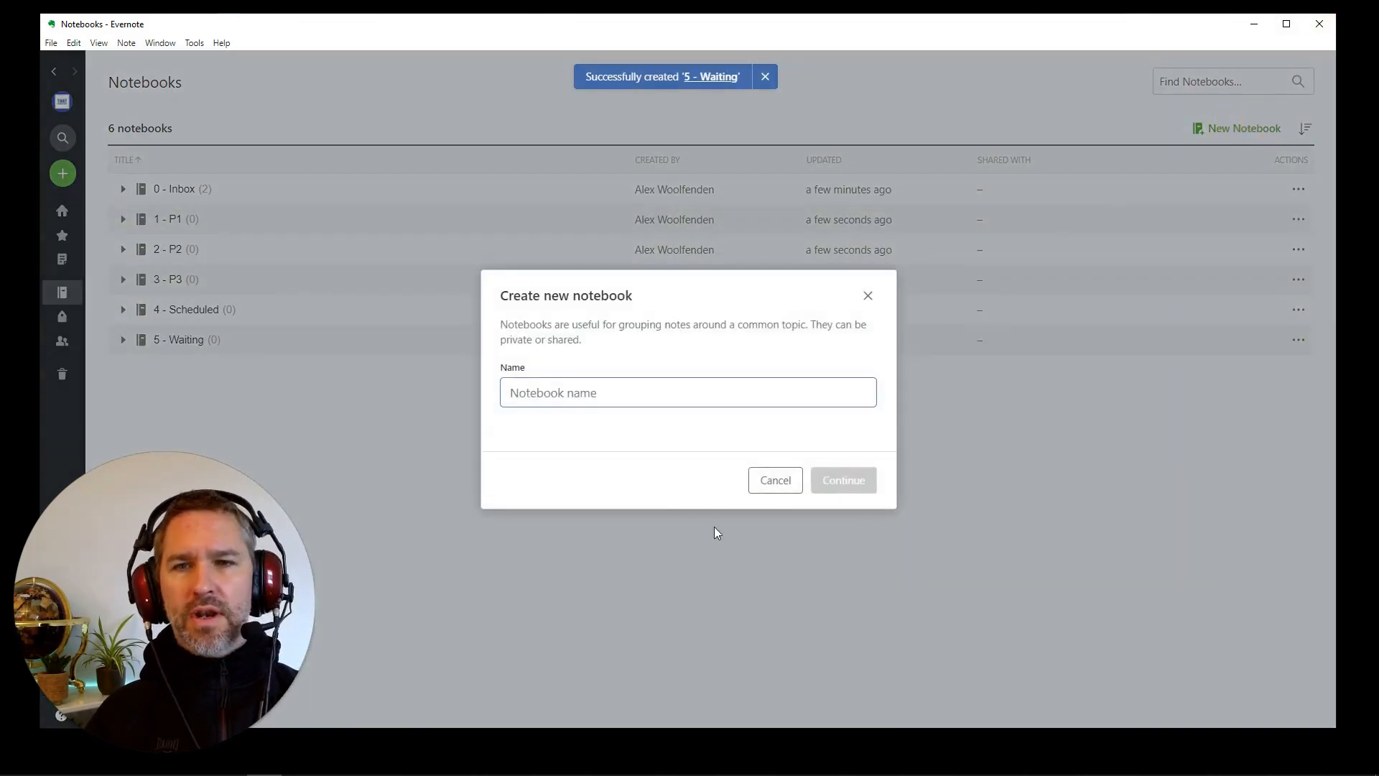
text(6 )
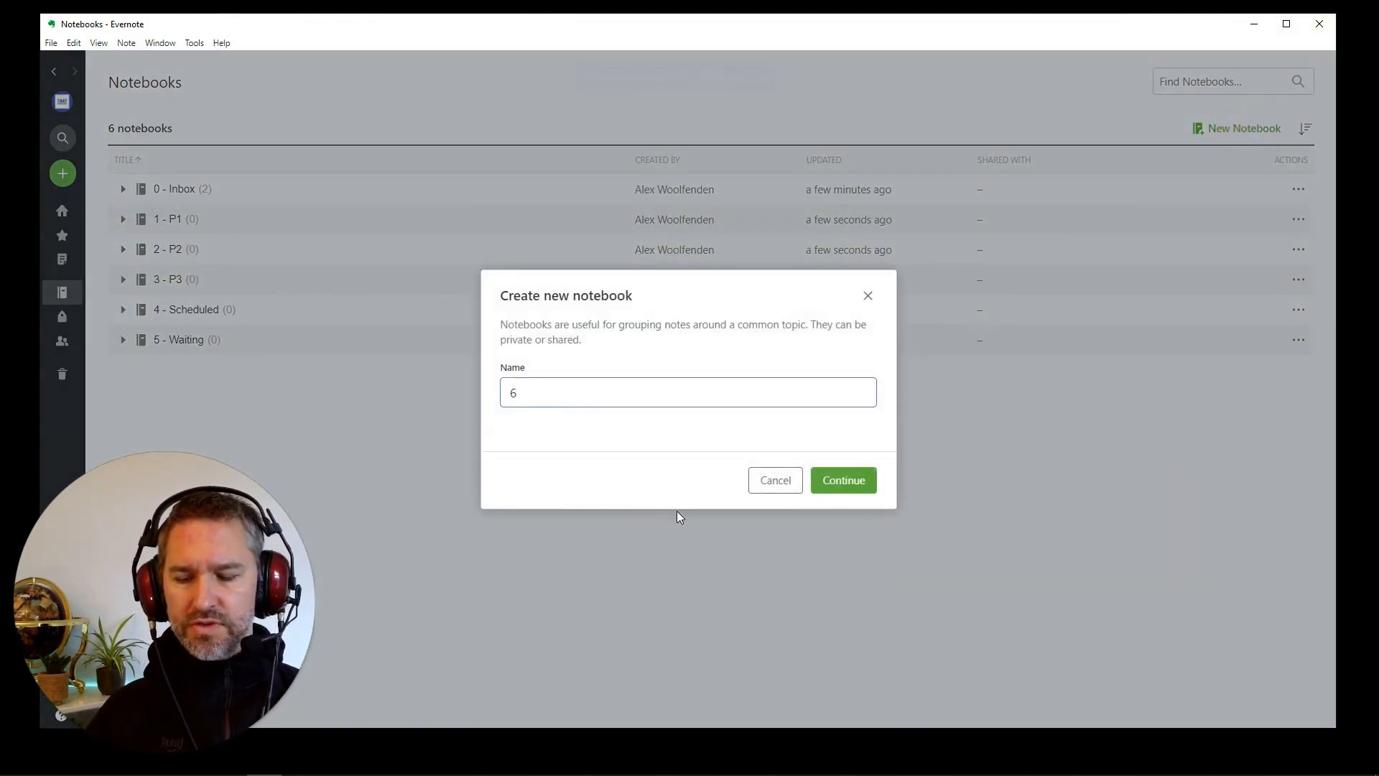
text(- D)
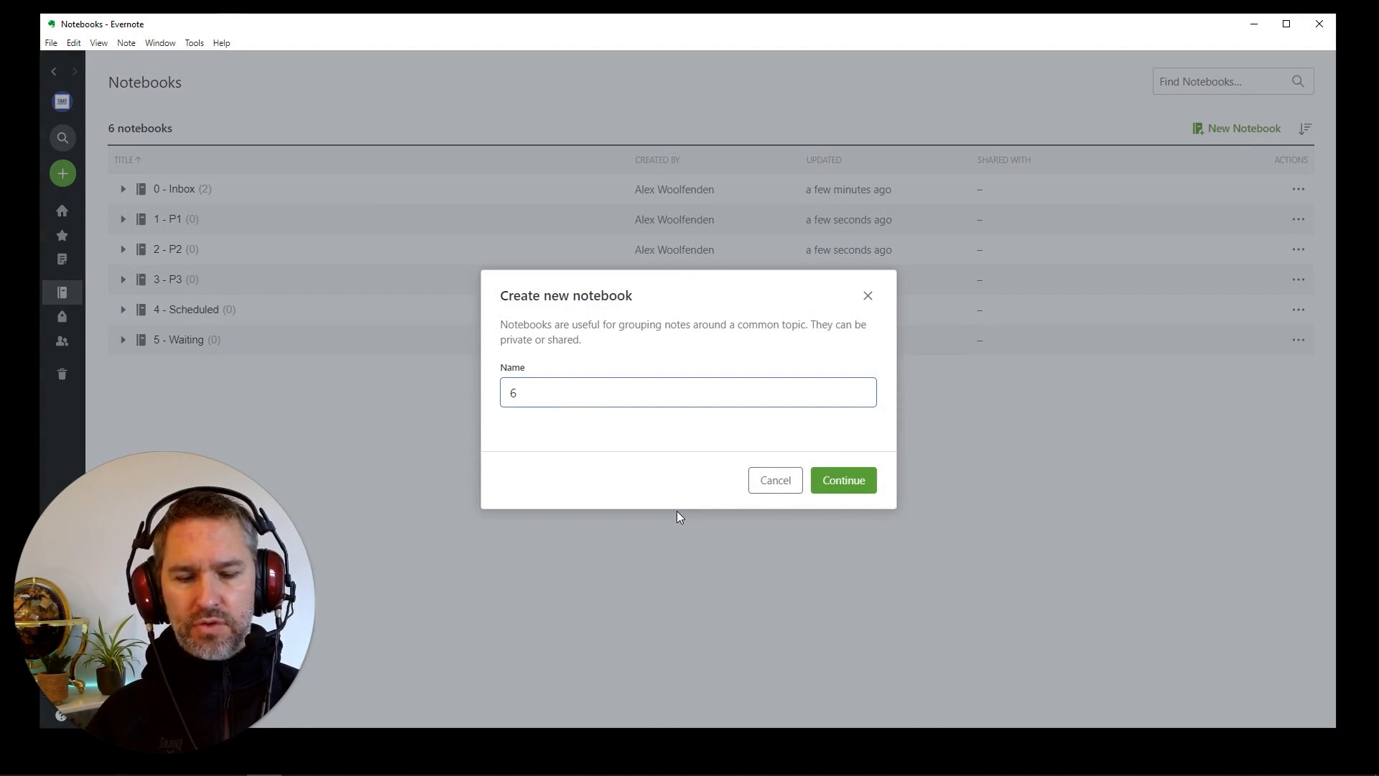
text(IGEST)
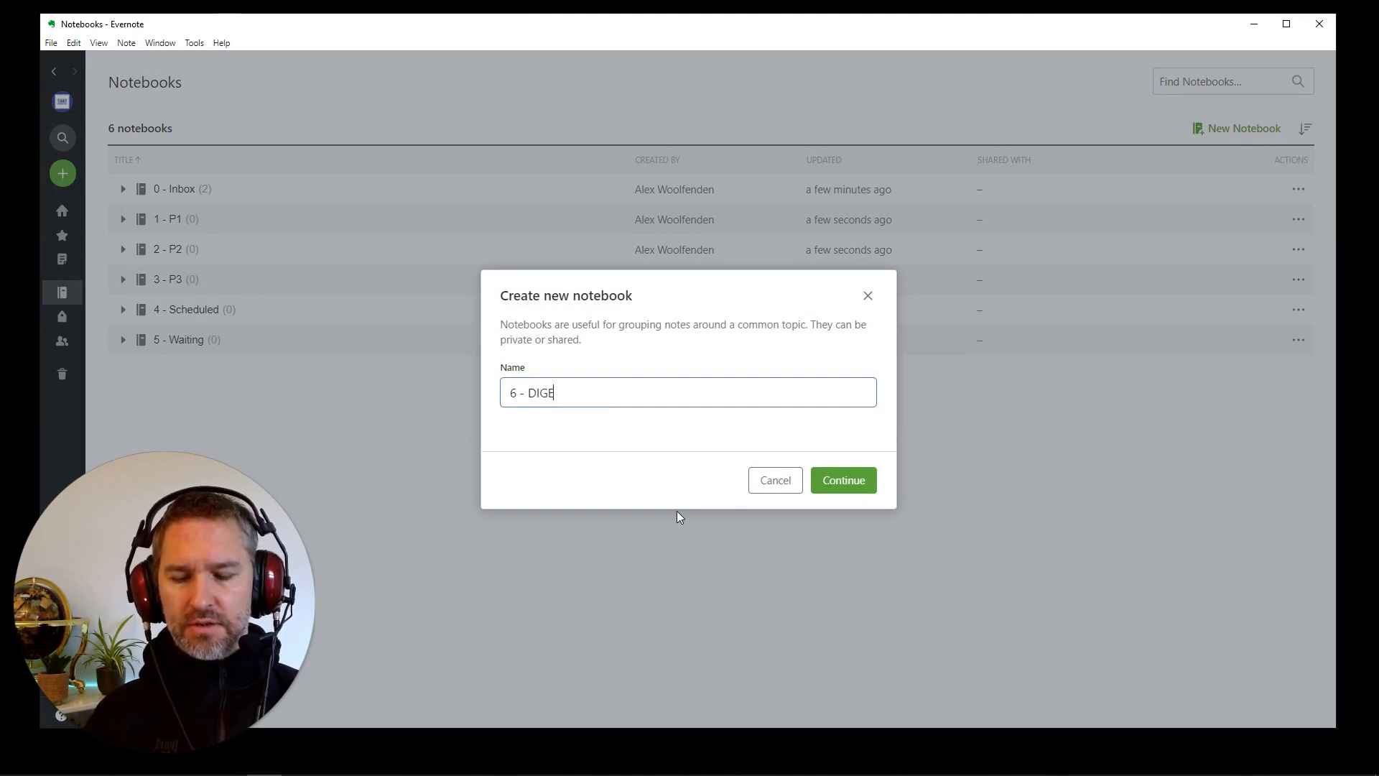
key(BackSpace)
key(BackSpace)
key(BackSpace)
key(BackSpace)
key(BackSpace)
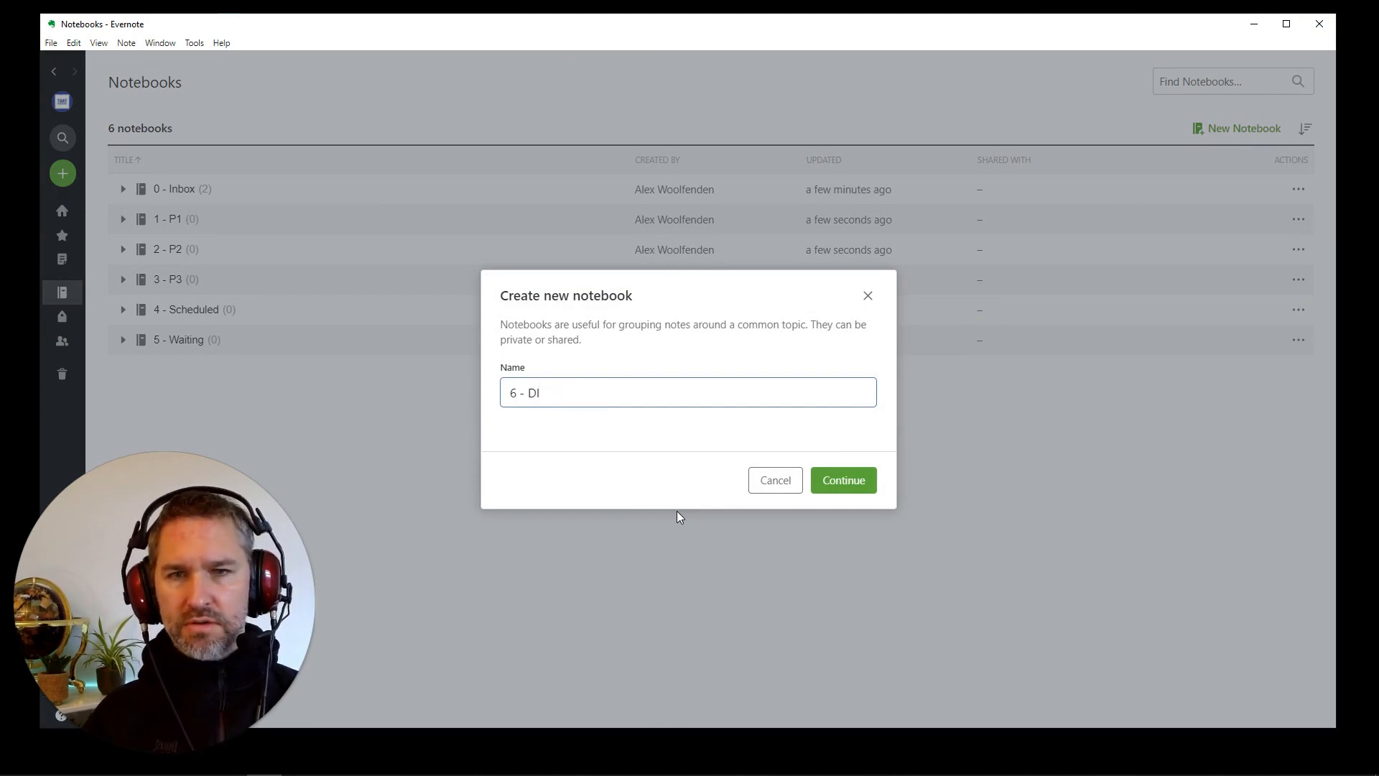
text(igestr)
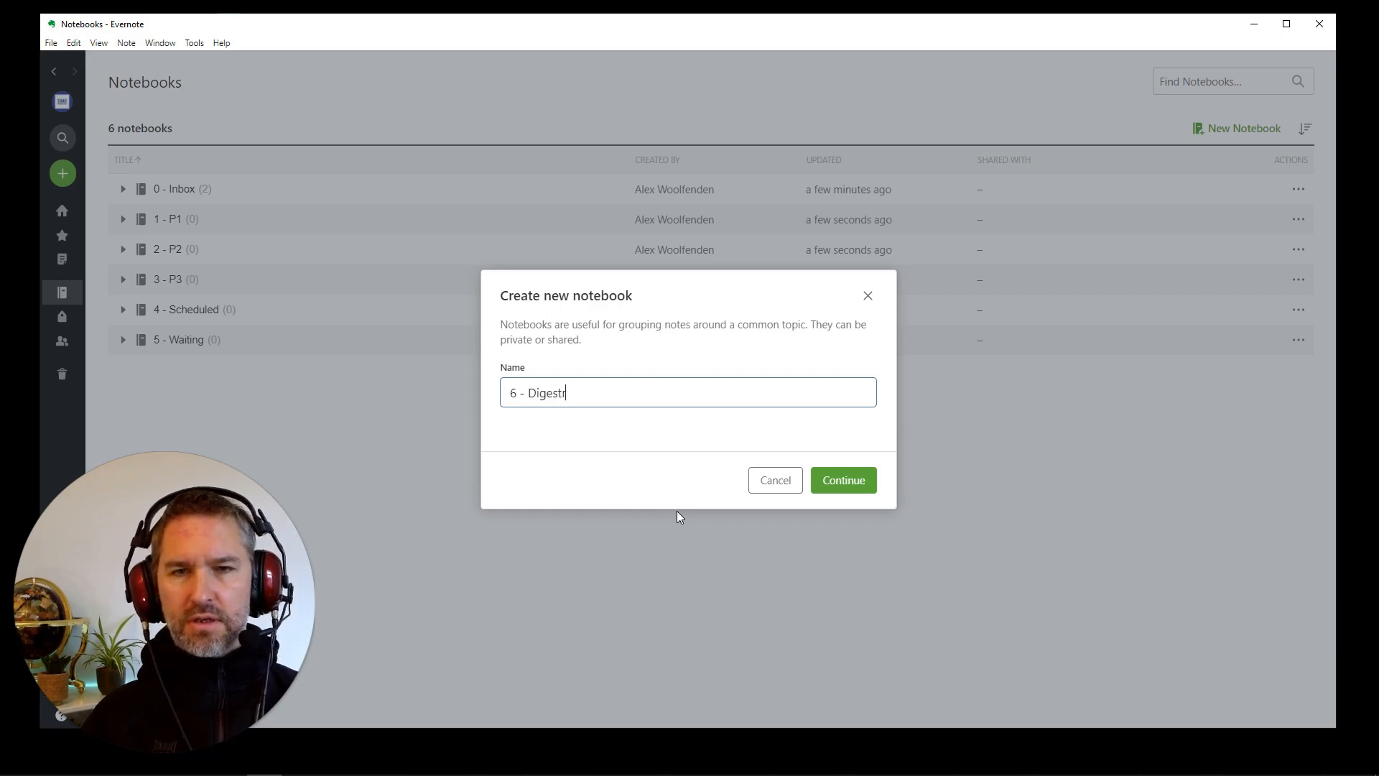
key(BackSpace)
key(Return)
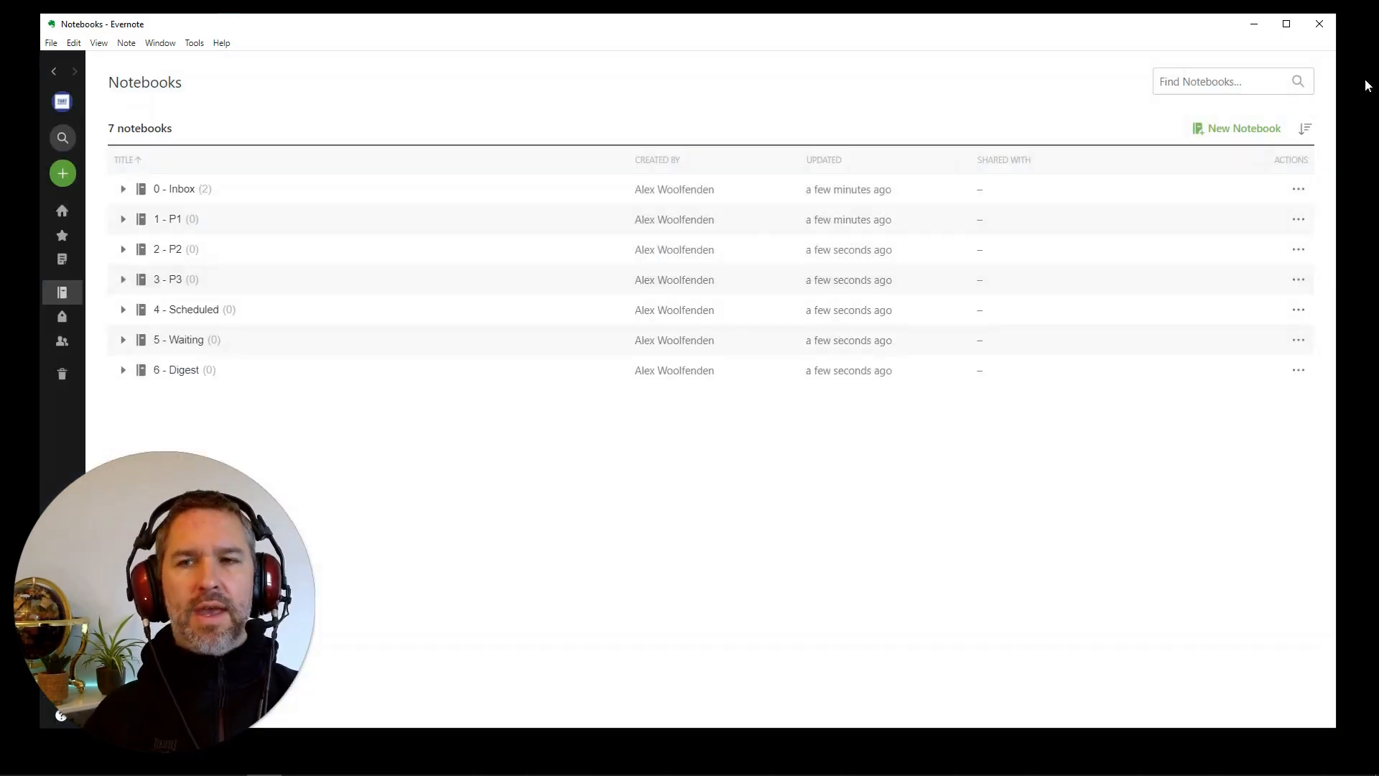
- Create a new notebook named "7 - External Intel"
click(1262, 128)
text(7 - )
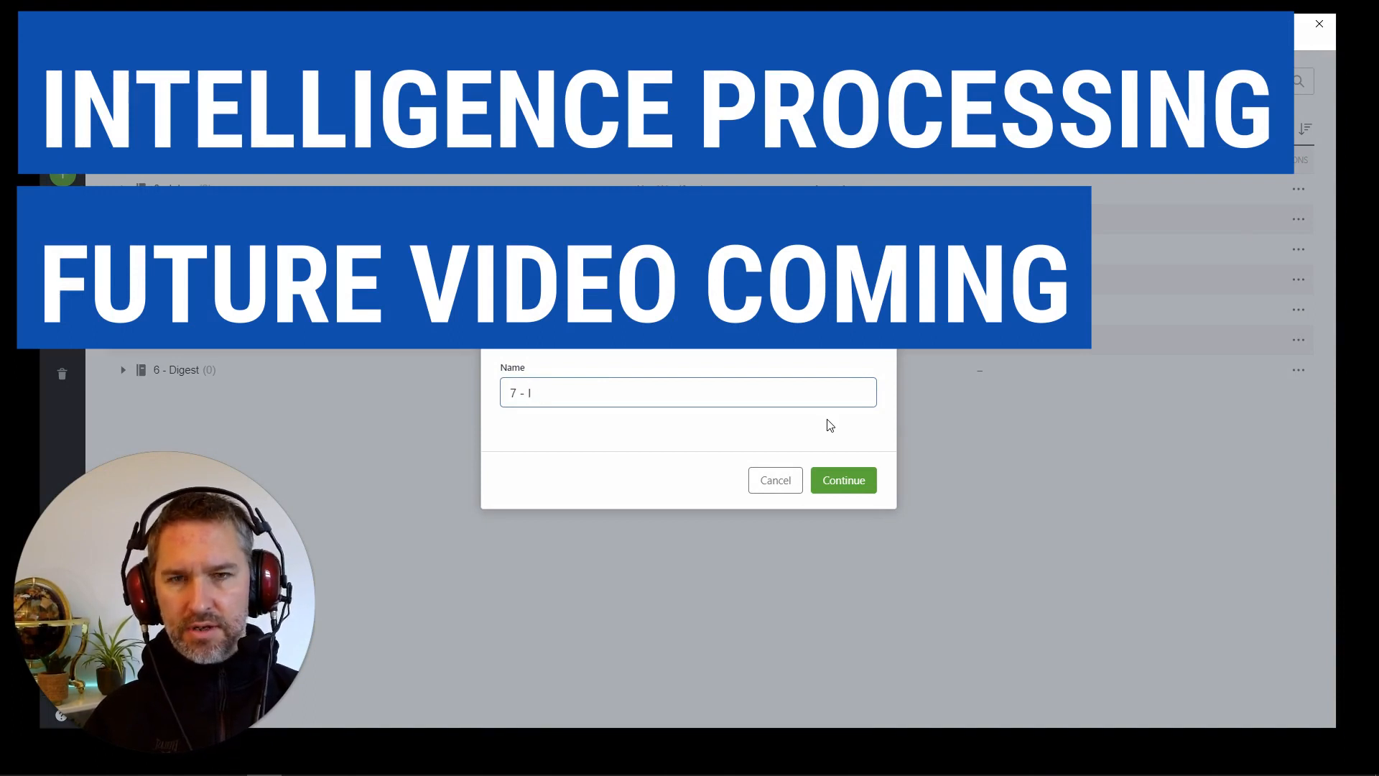
text(External Intel)
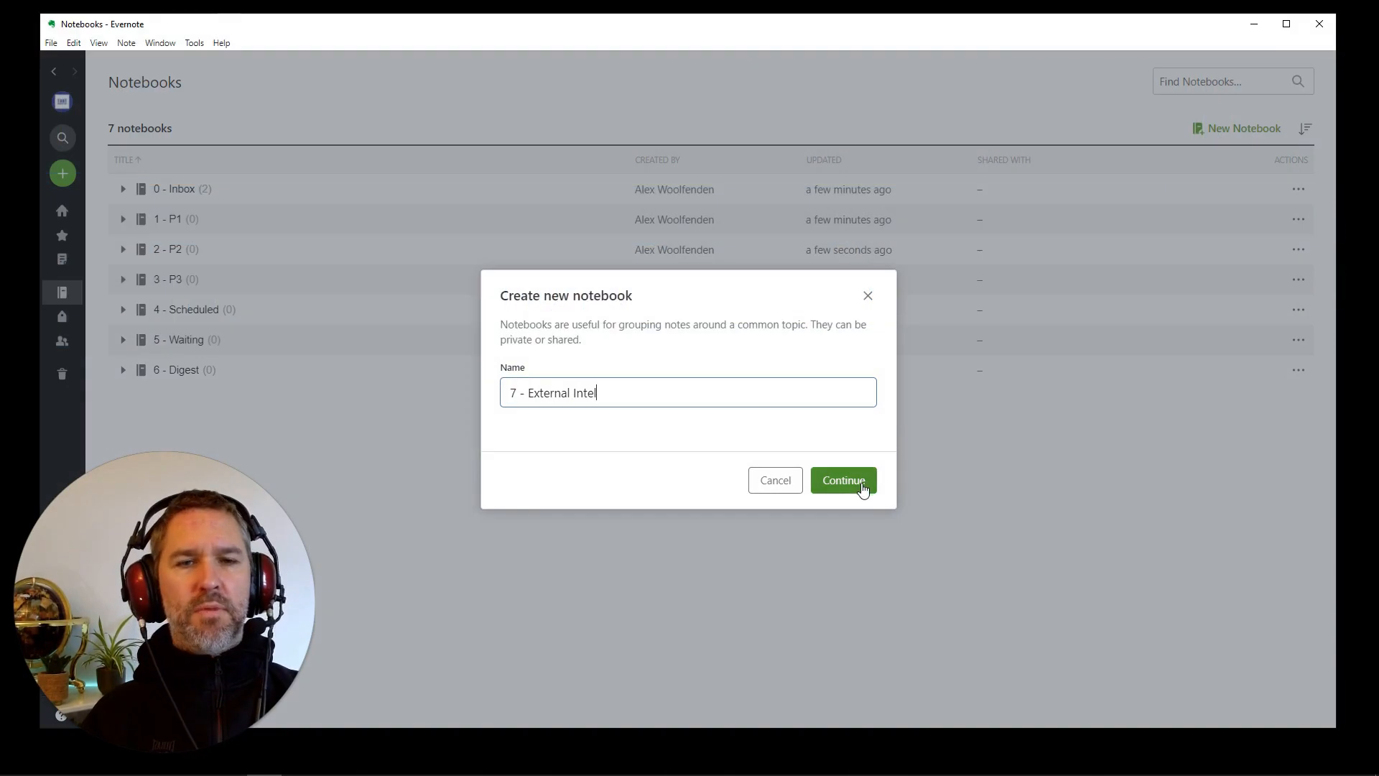
click(862, 488)
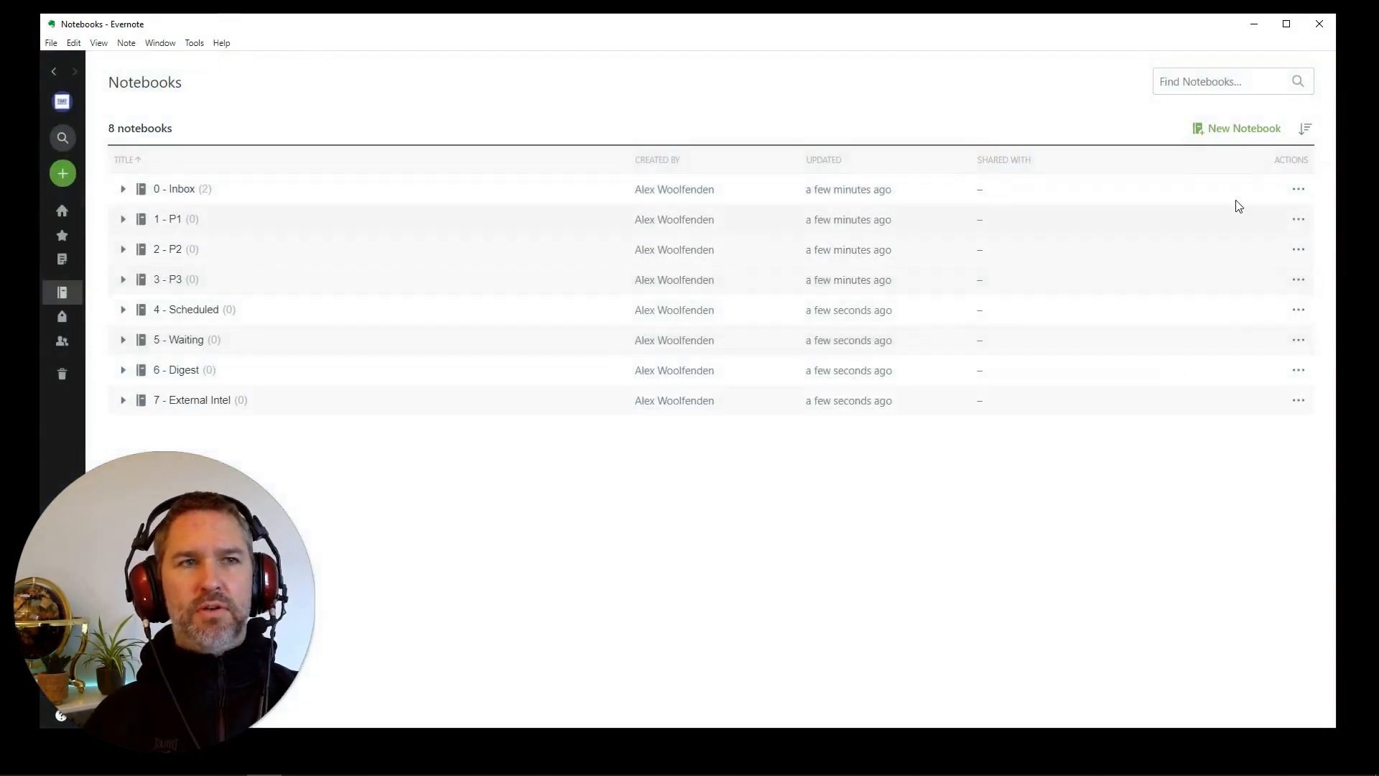
- Create a new notebook named "8 - In-House Intel"
click(1231, 129)
text(8)
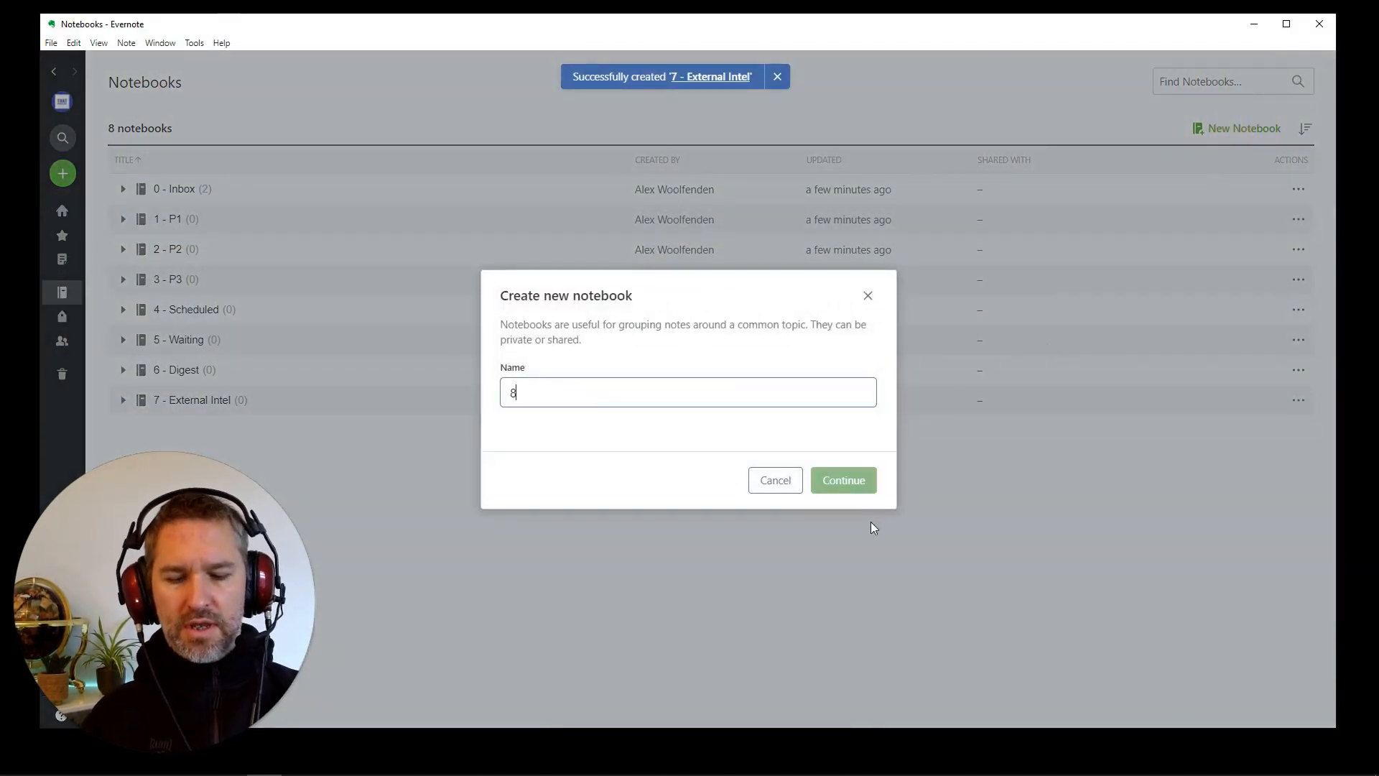
text( - Inn-House In)
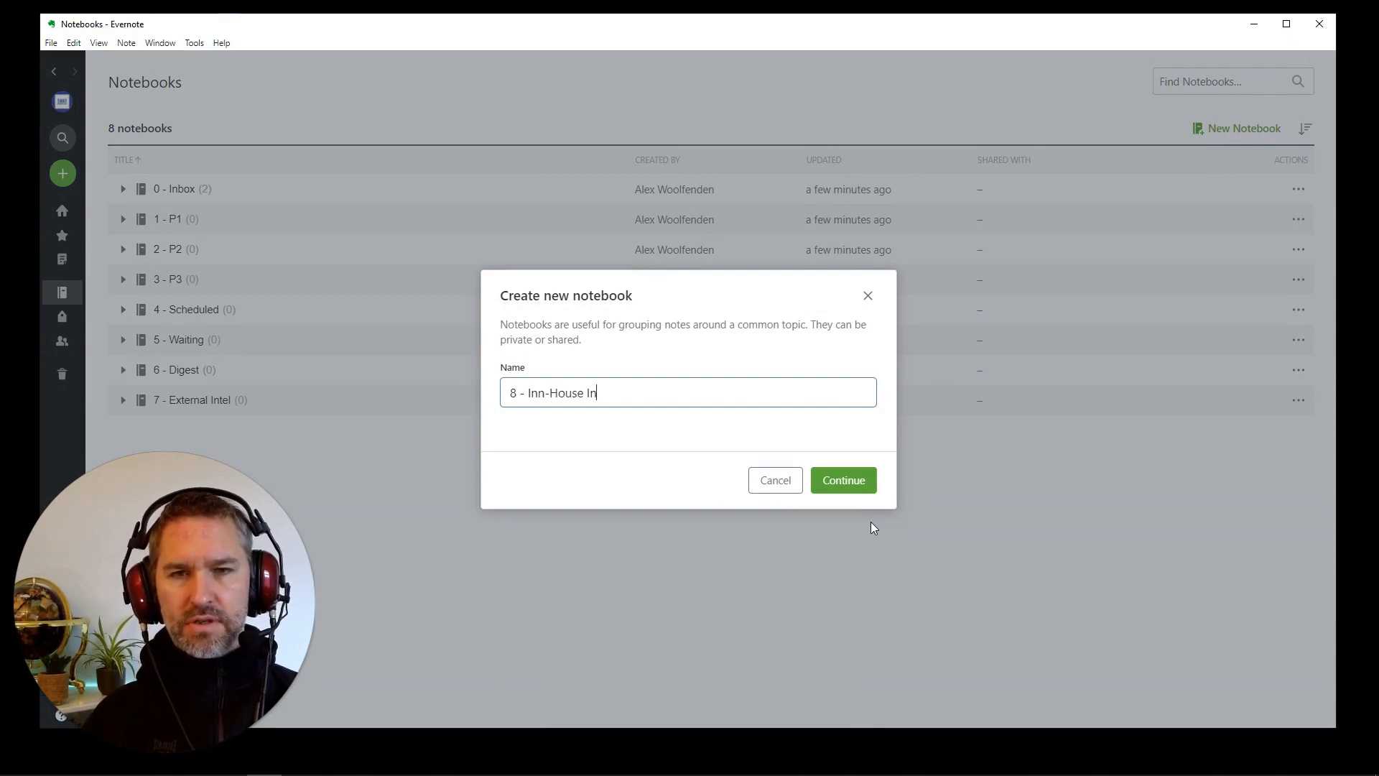
text(tel)
key(Return)
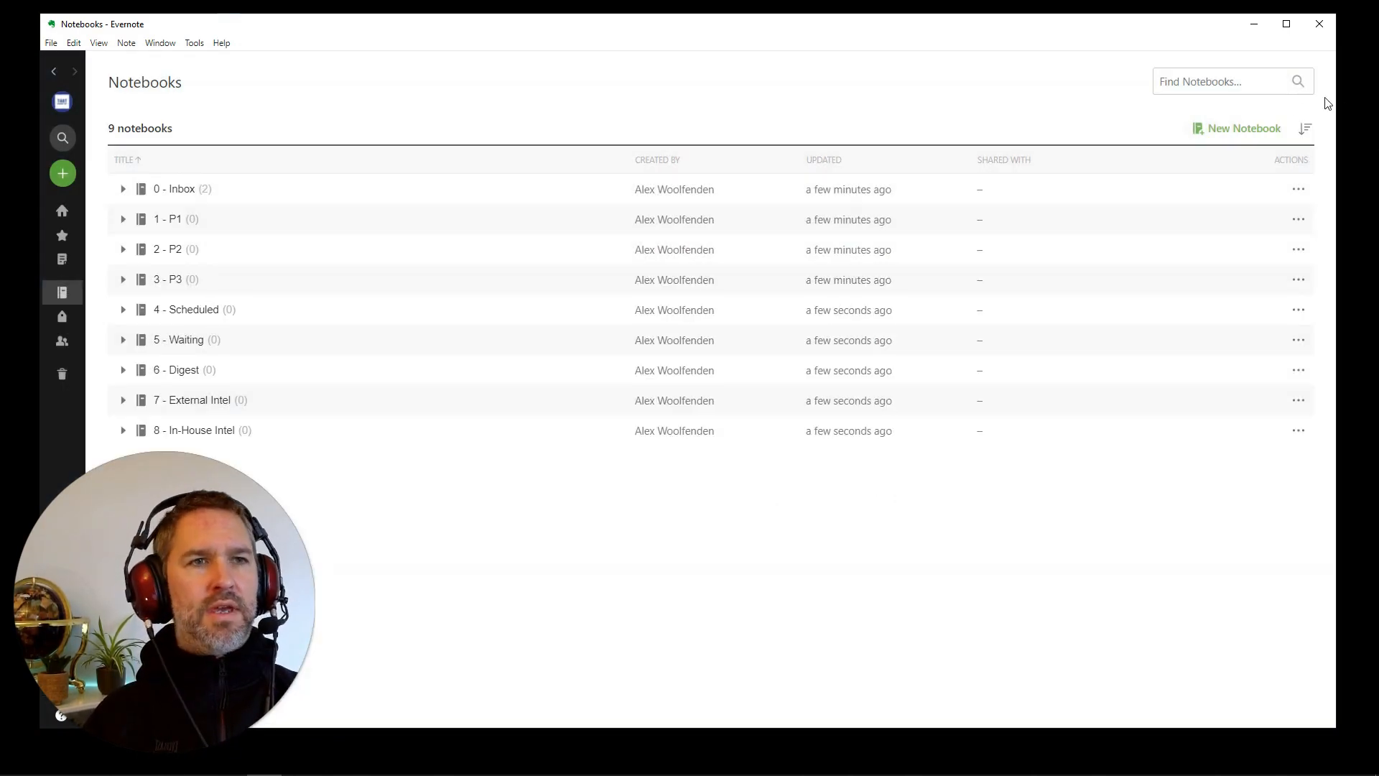
- Create a new notebook named "9 - Done"
click(1262, 130)
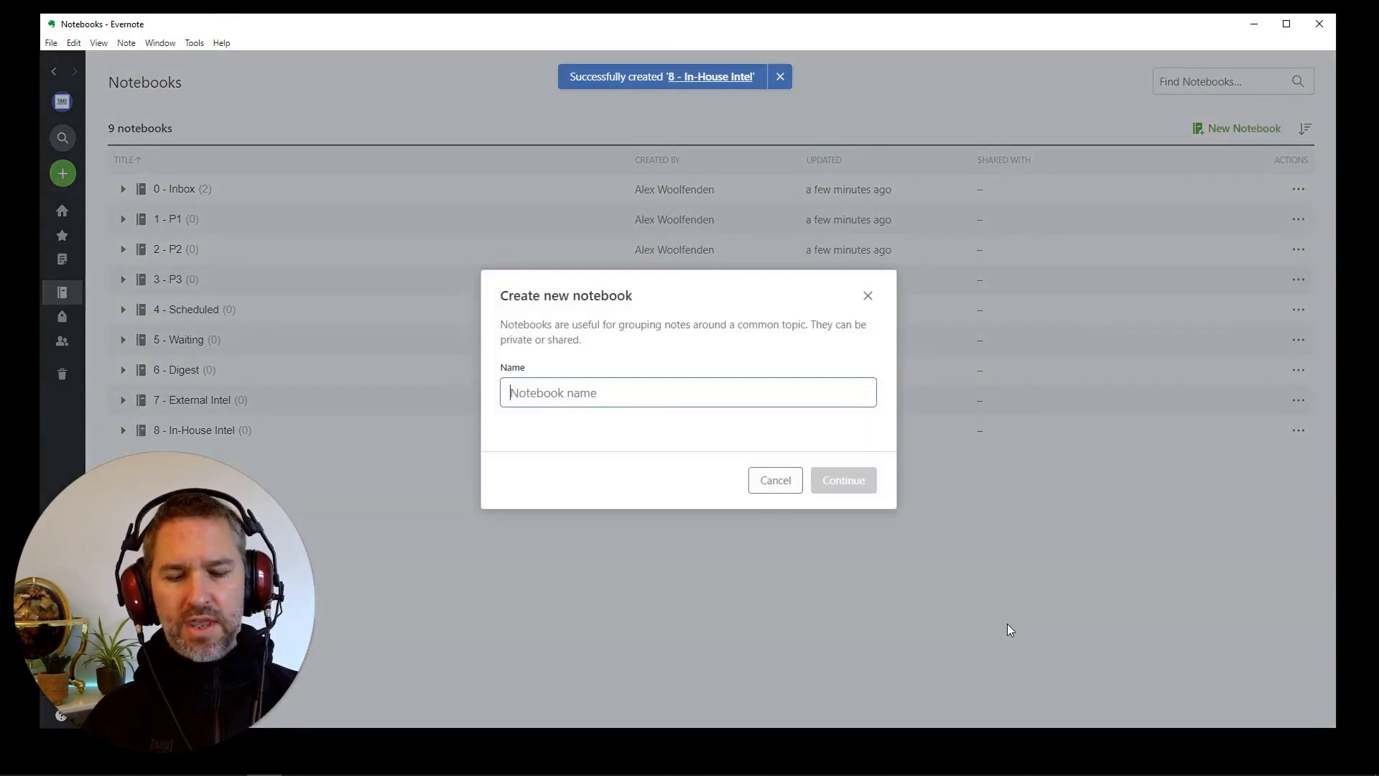
text(9 -)
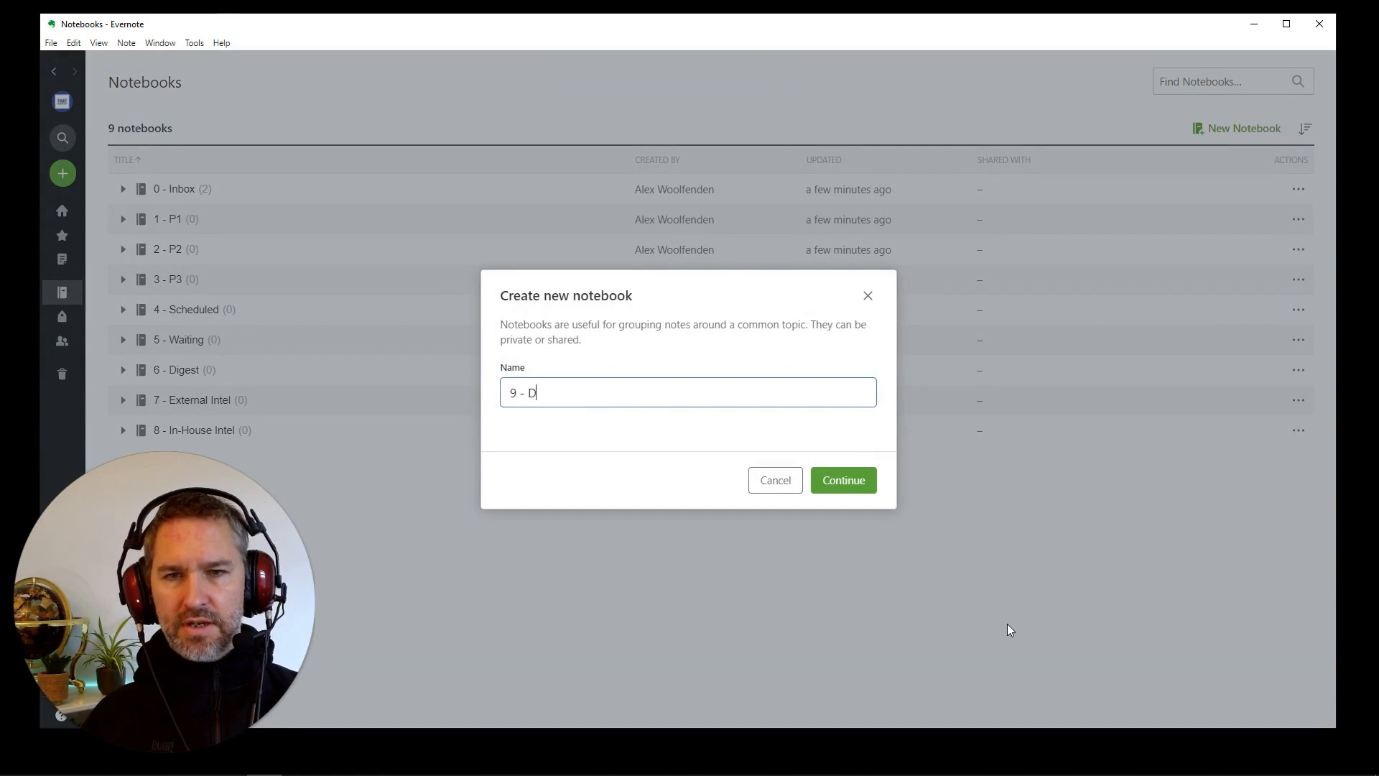
text( DO)
key(BackSpace)
text(one)
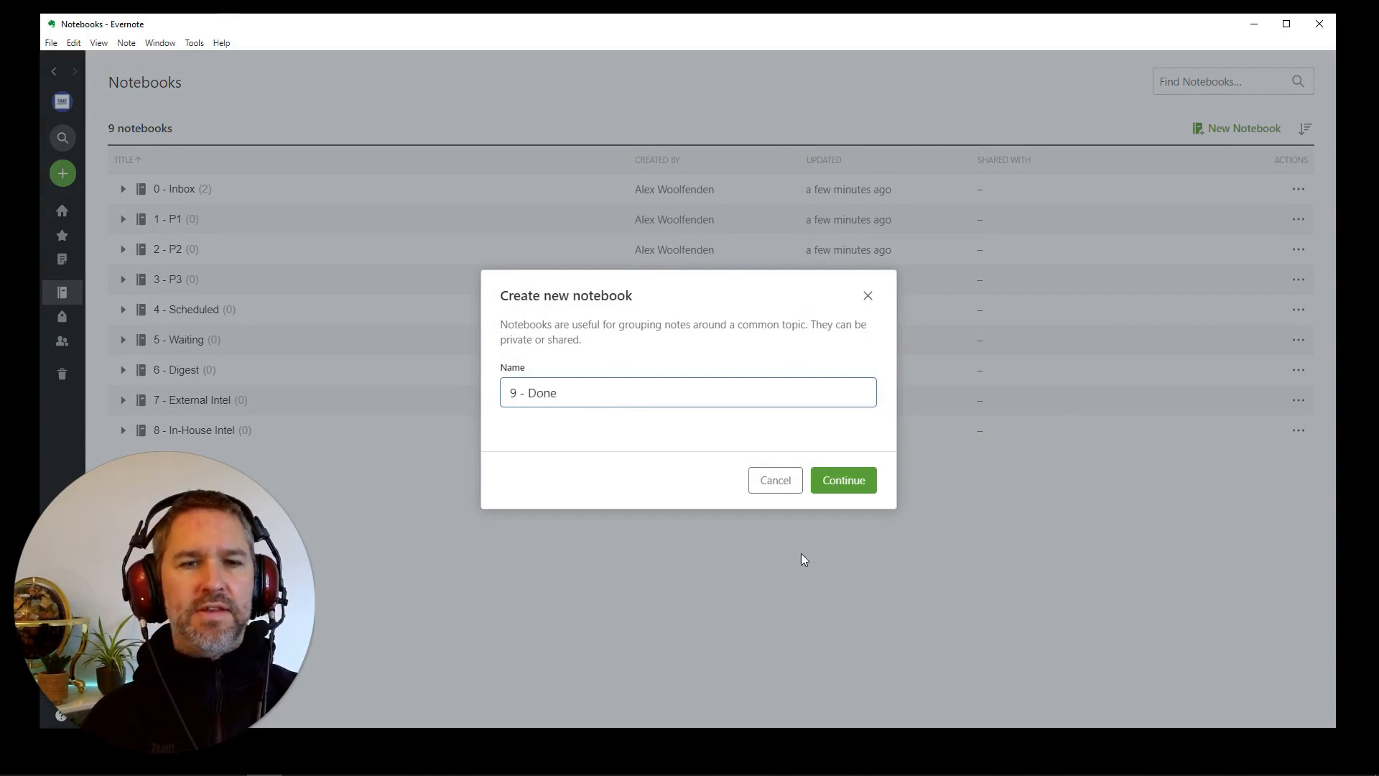
click(843, 479)
- Create a new notebook named "10 - Archiver"
click(1250, 133)
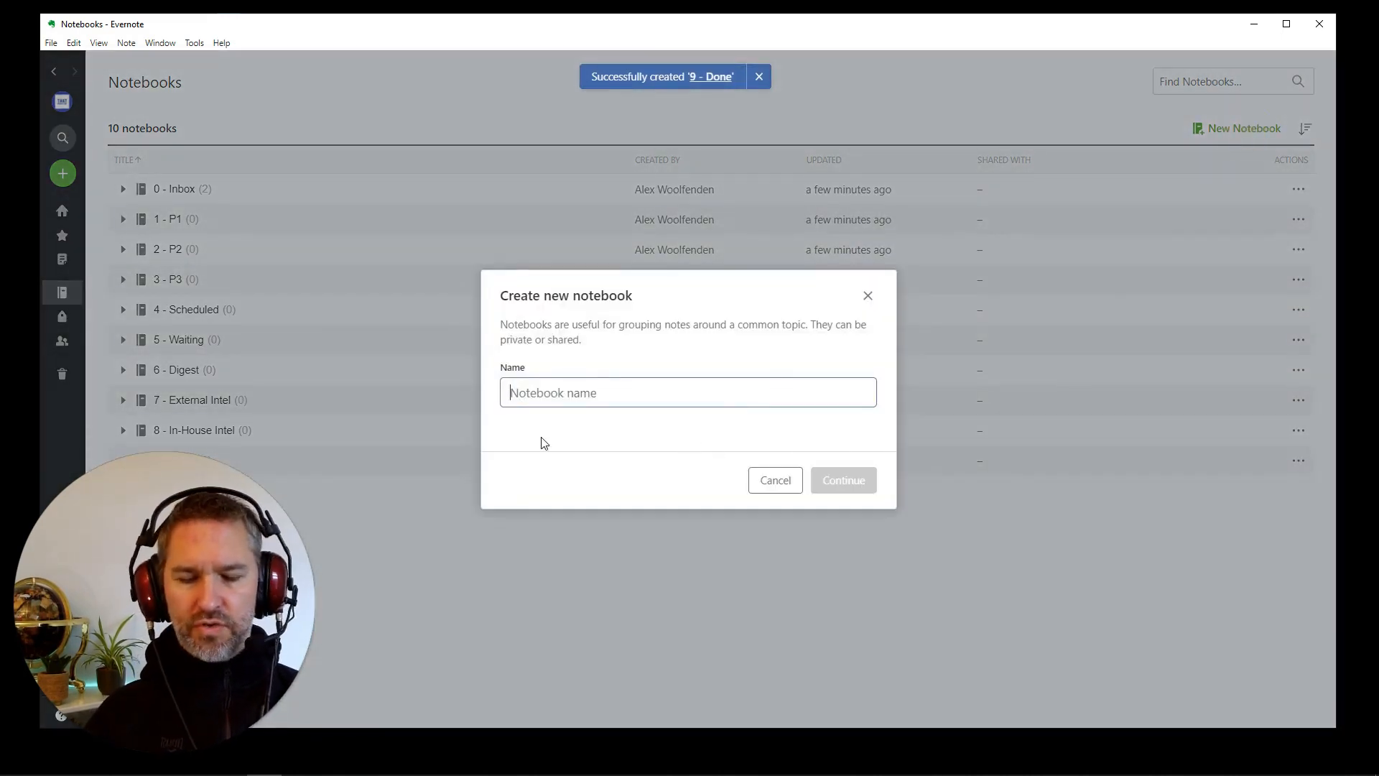
text(10 - Archiver)
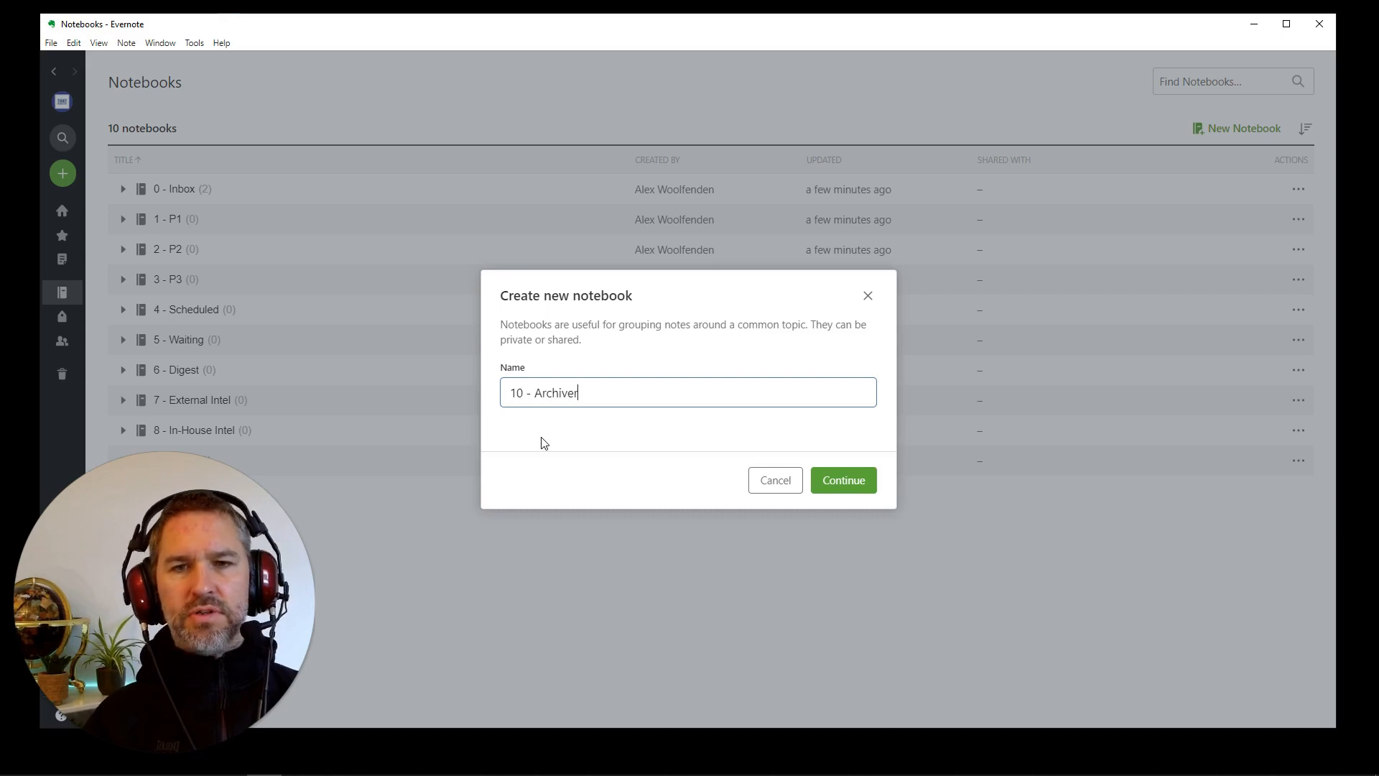
key(Return)
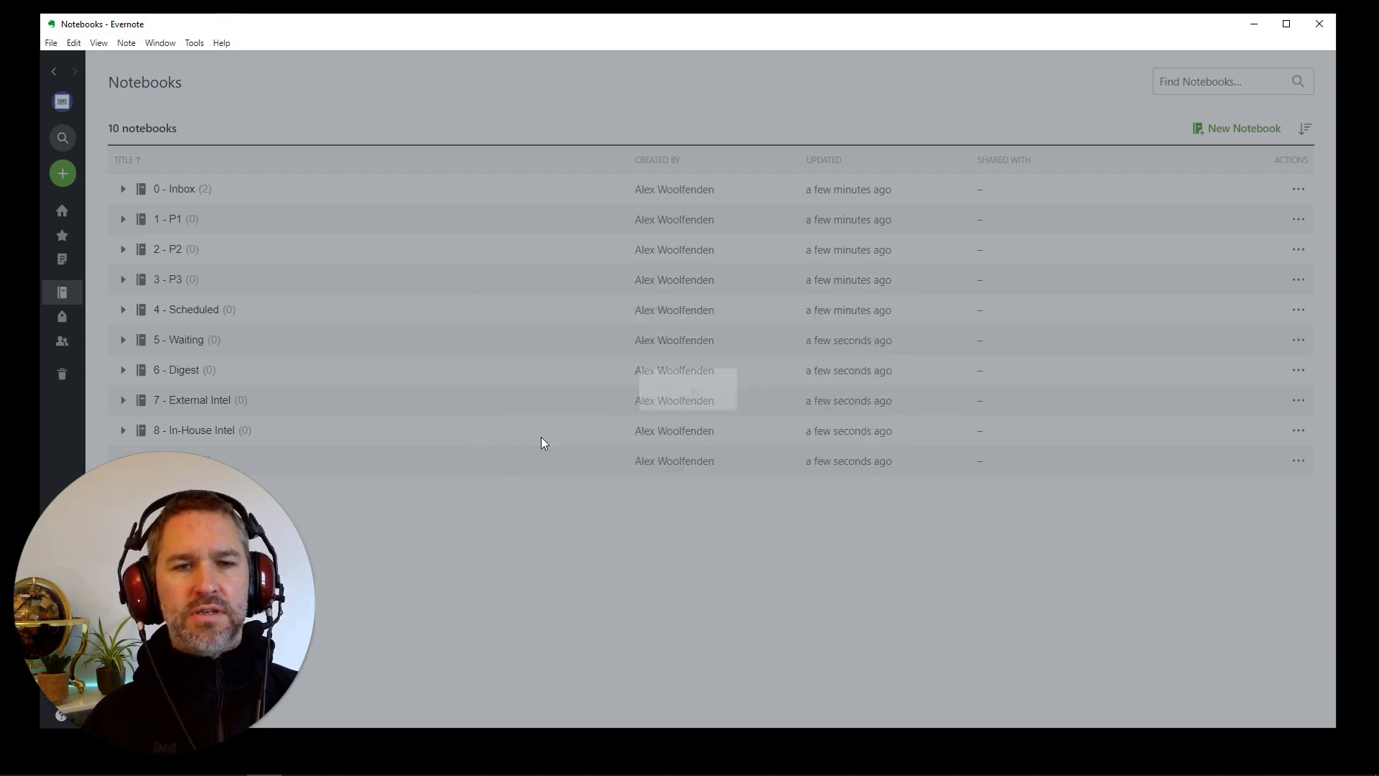
drag(1197, 496, 1113, 465)
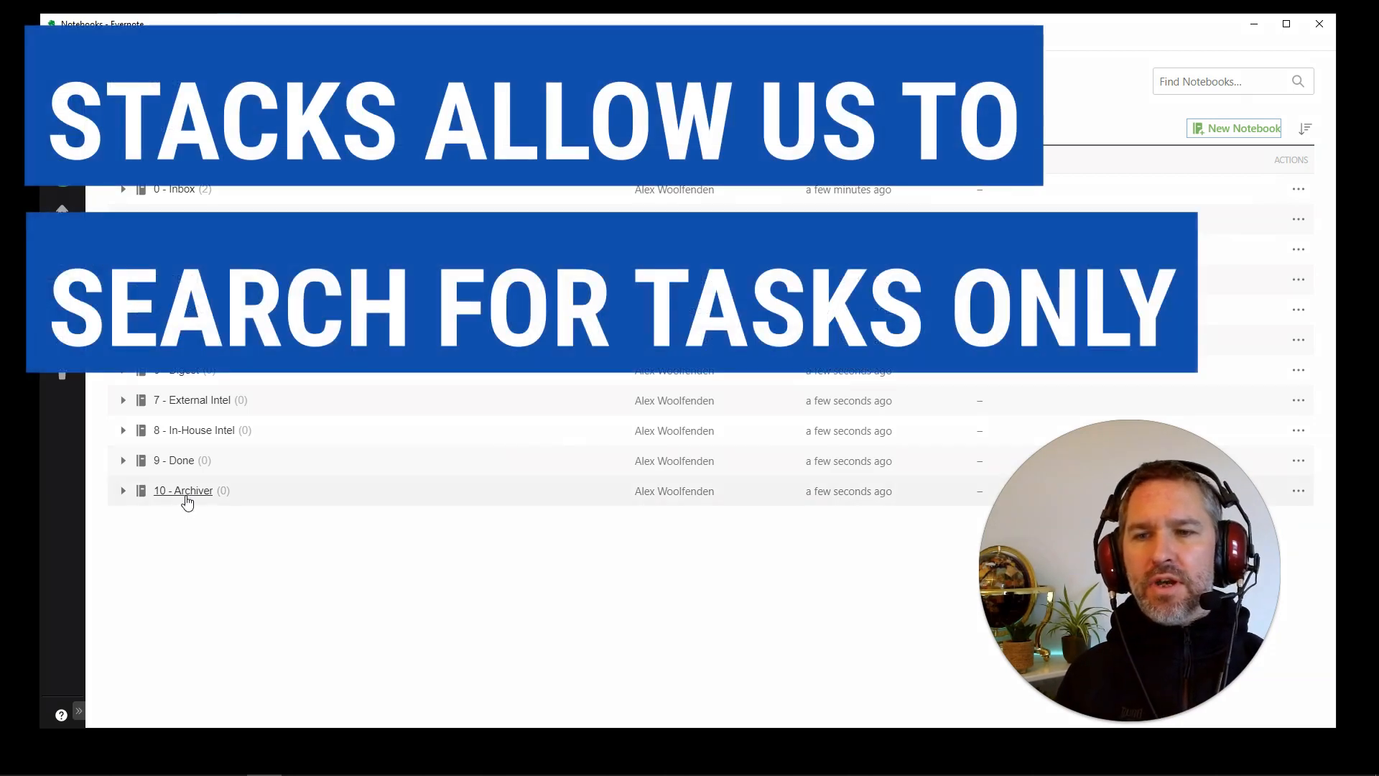
- Add the 10 - Archiver notebook to a new stack named "WIP"
right_click(186, 497)
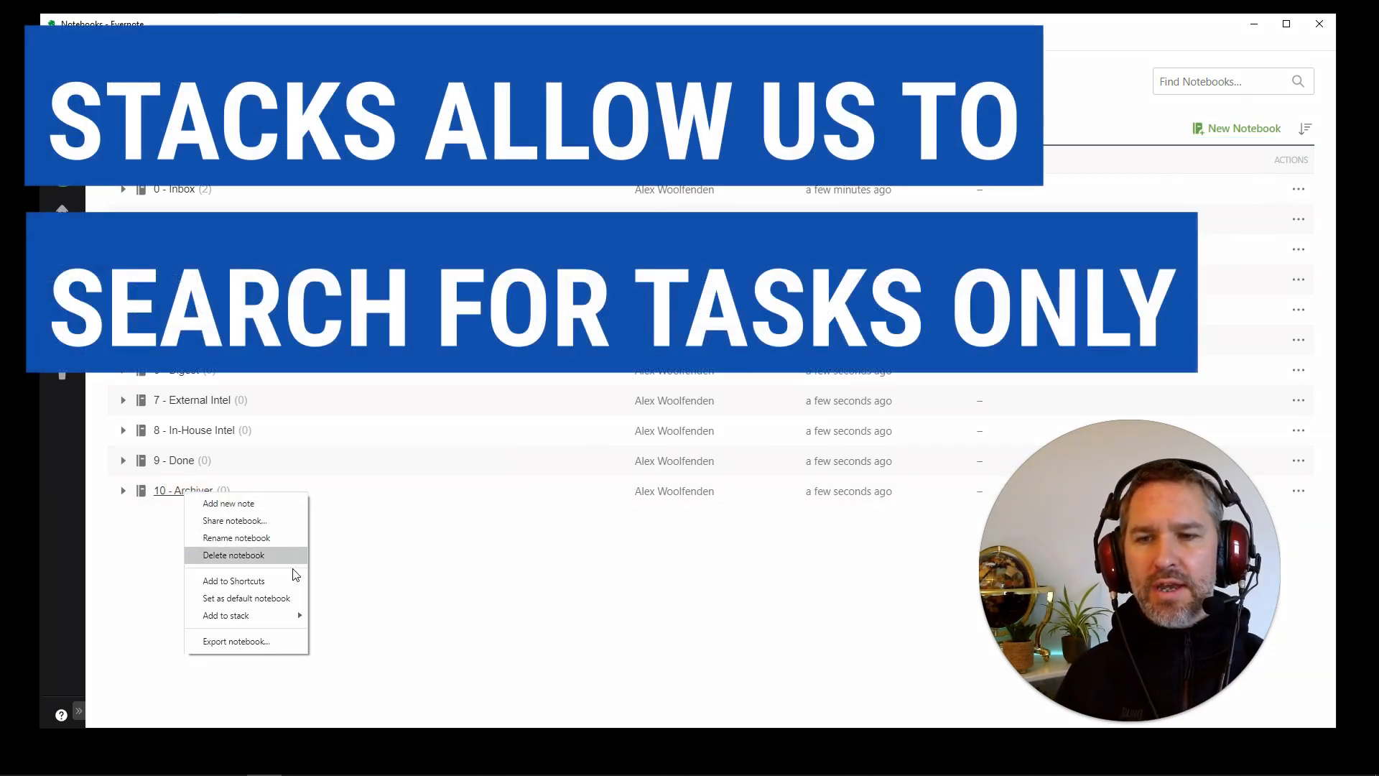
mouse_move(281, 613)
click(343, 615)
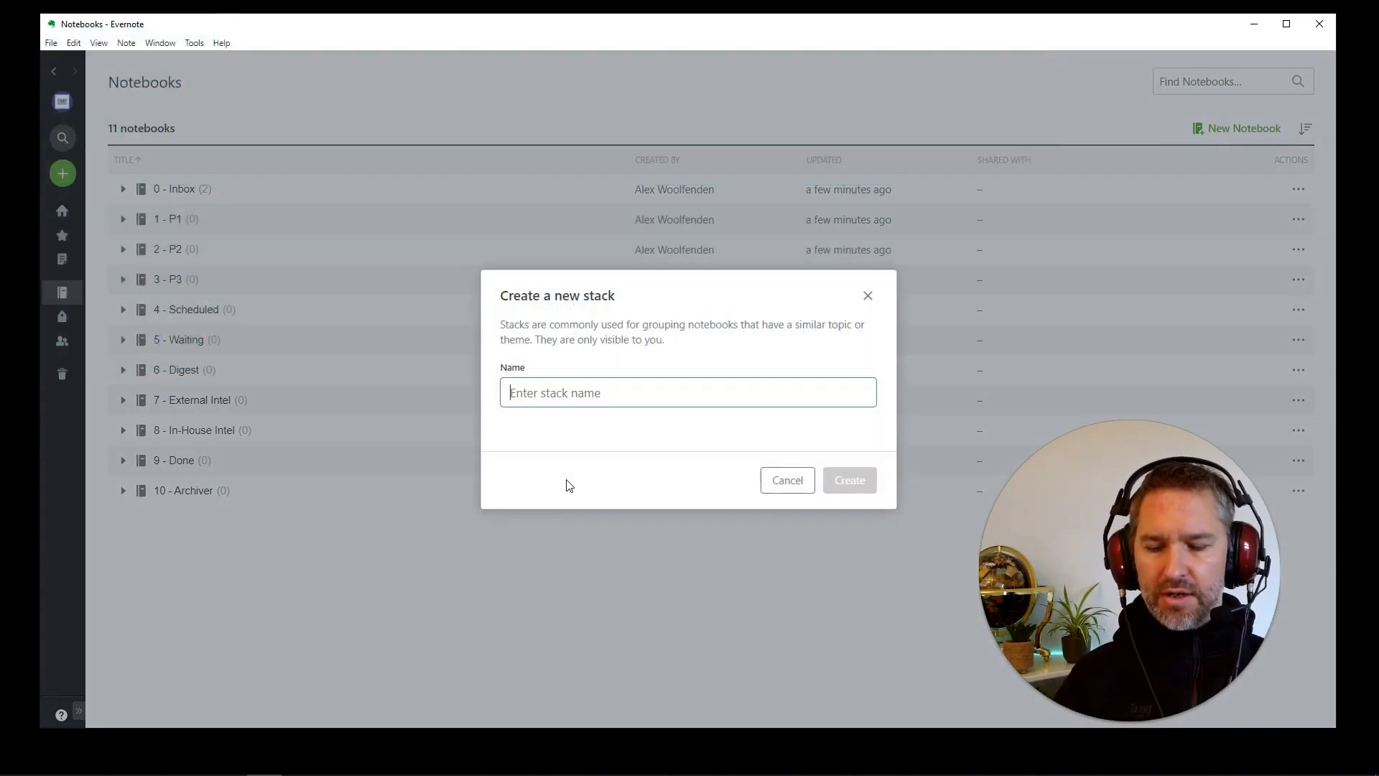
text(WIP)
key(Return)
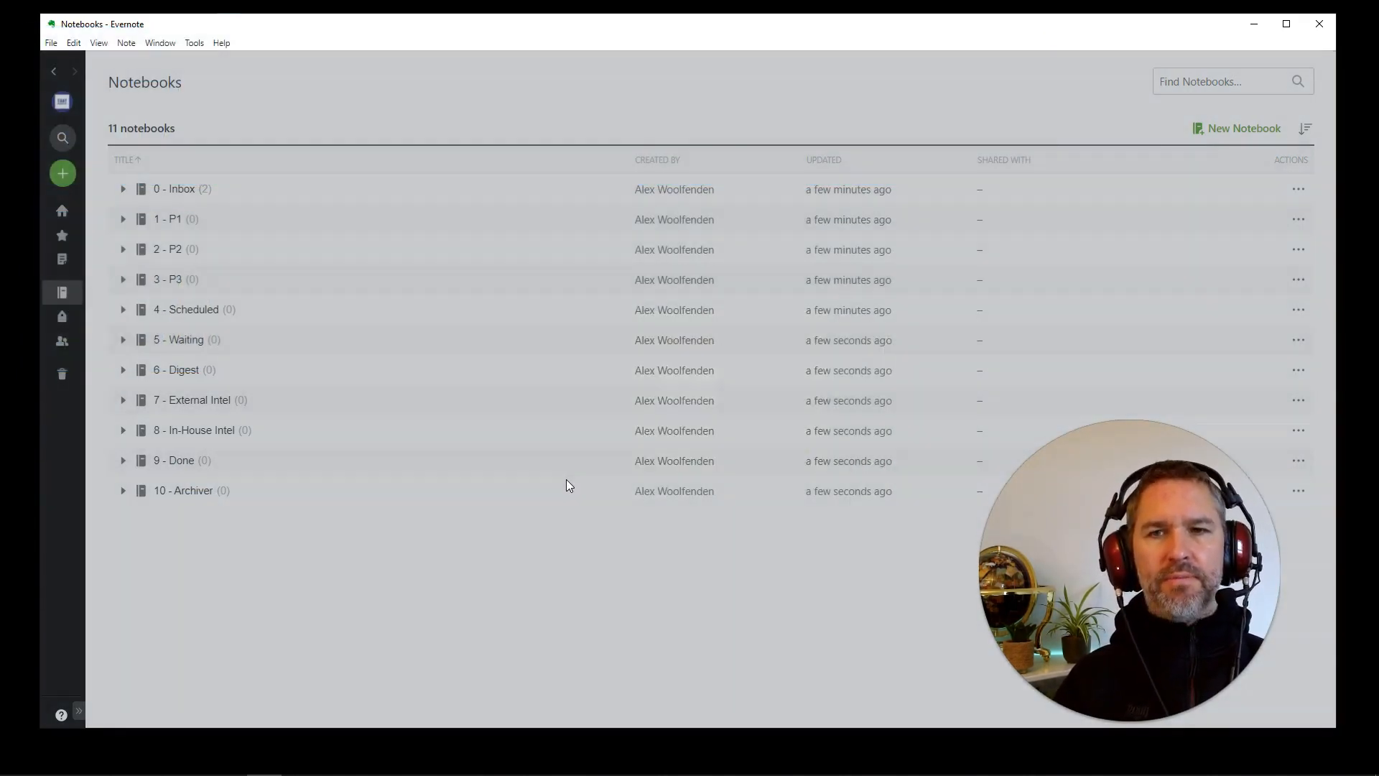
- Move the remaining notebooks, from 0 - Inbox through 9 - Done, into the WIP stack
drag(175, 255, 165, 188)
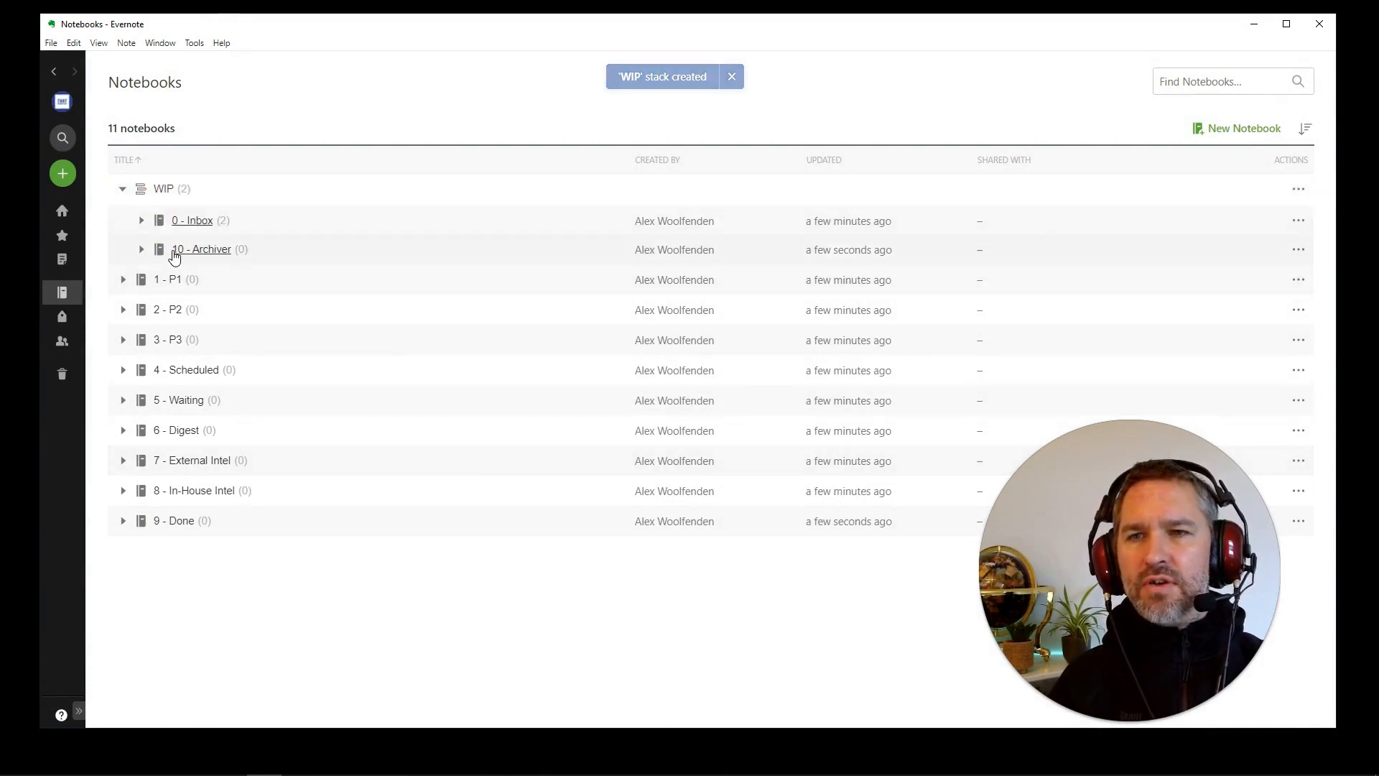
drag(167, 279, 169, 187)
drag(161, 309, 173, 190)
drag(169, 347, 174, 194)
drag(179, 431, 178, 191)
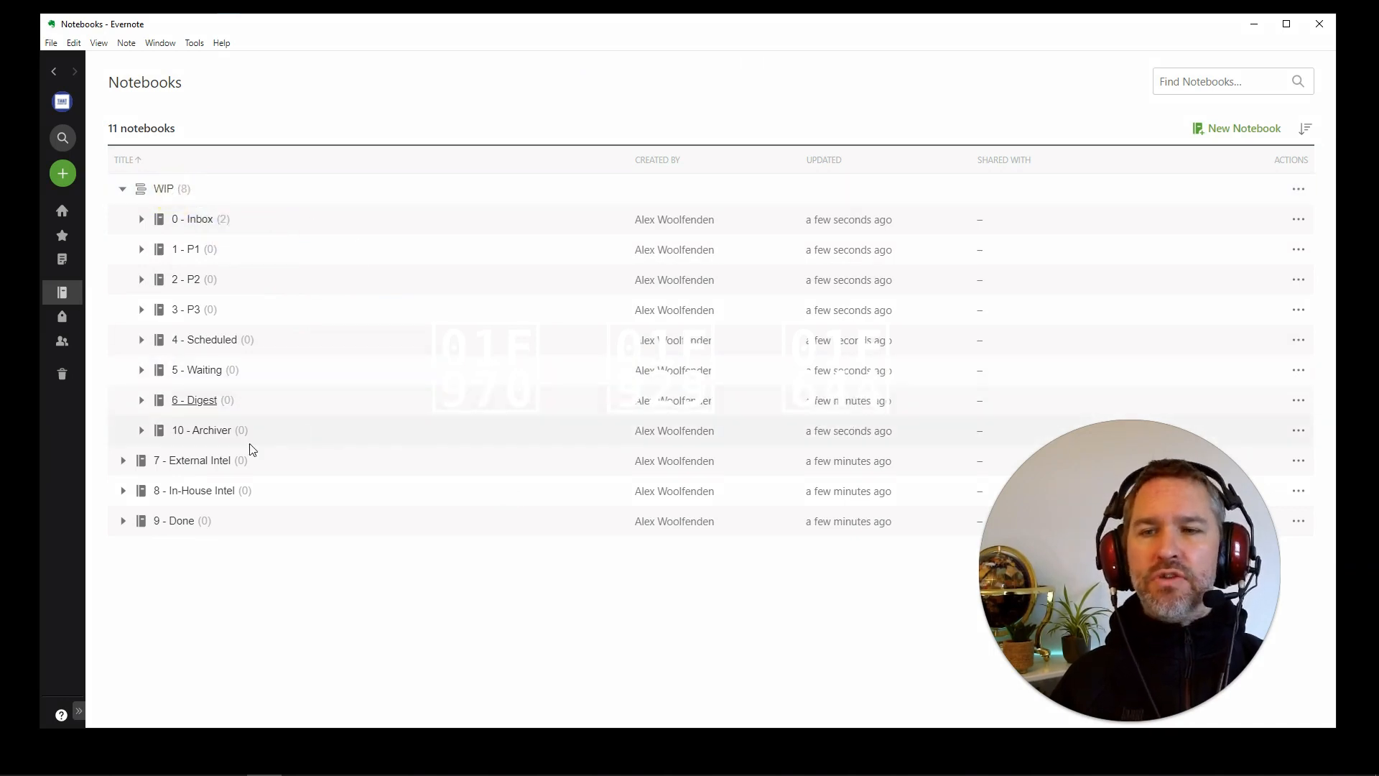
drag(191, 459, 160, 191)
drag(186, 490, 178, 191)
drag(192, 524, 162, 189)
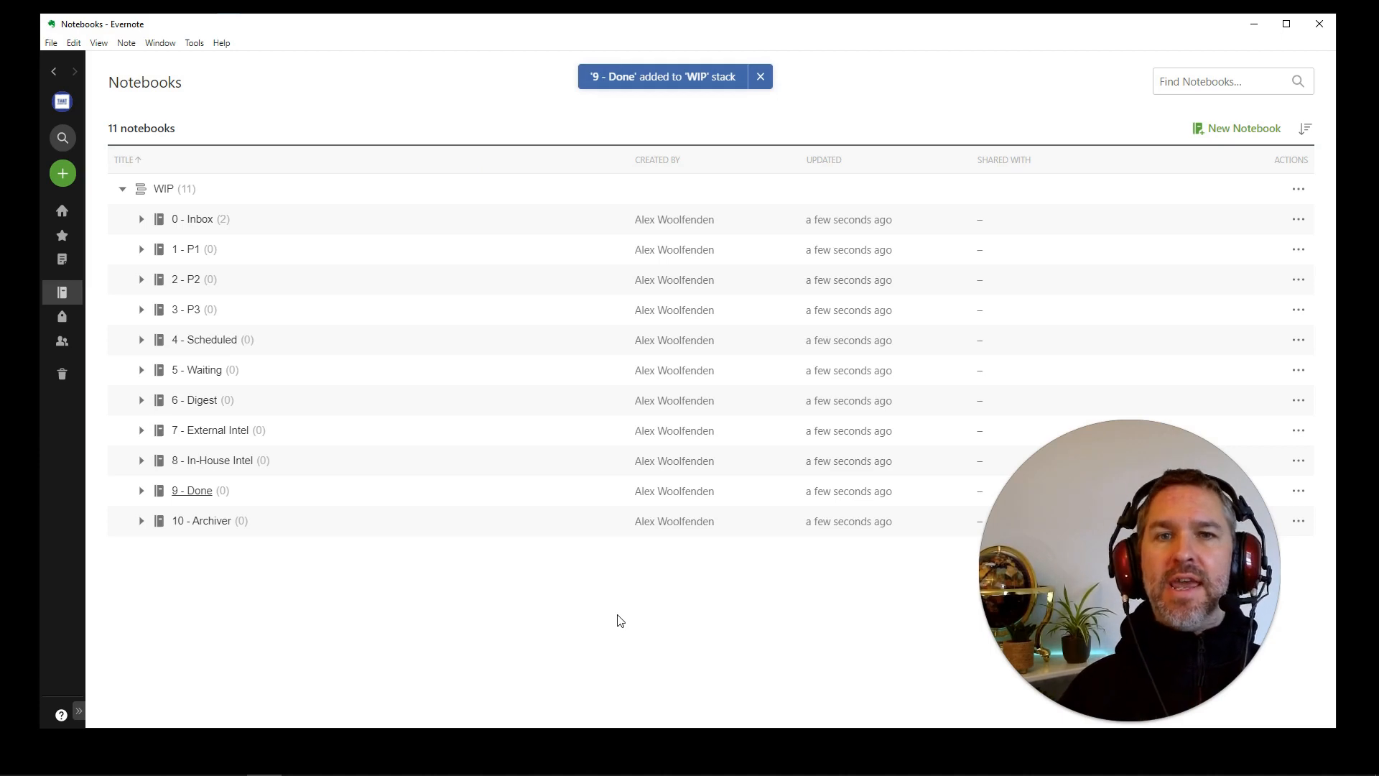
- Switch to Emojipedia, search for "FOLDER" and copy the Open File Folder emoji
key(alt+space)
text(EMOJI)
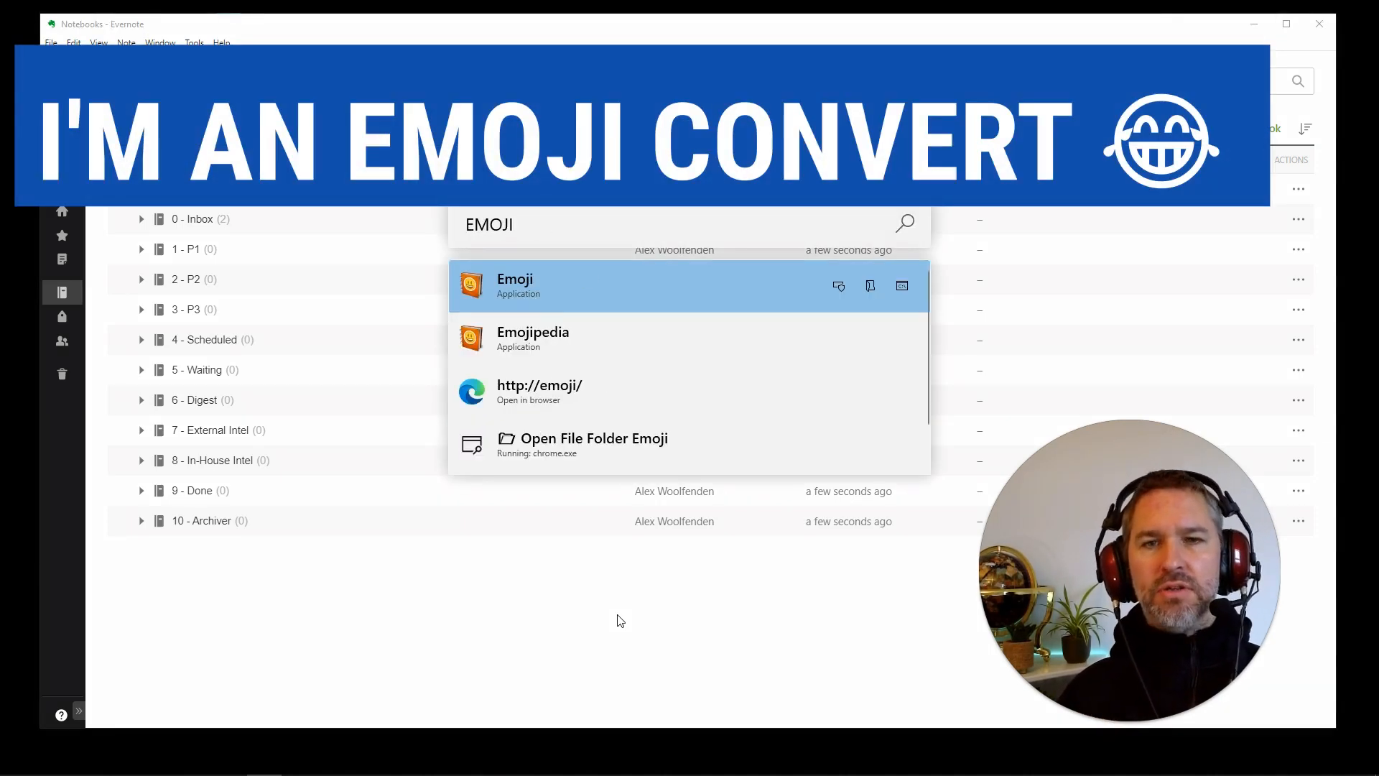
key(Return)
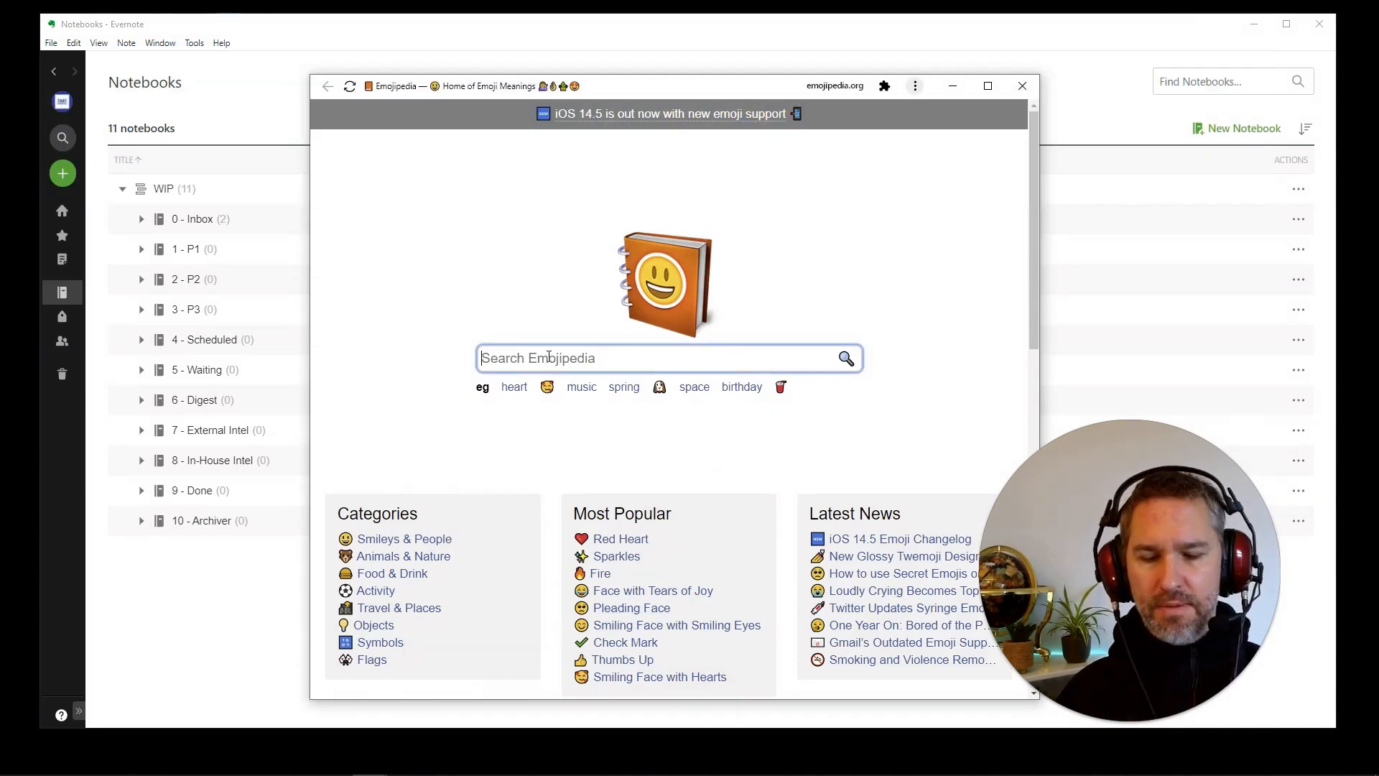
text(FOLDER)
key(Return)
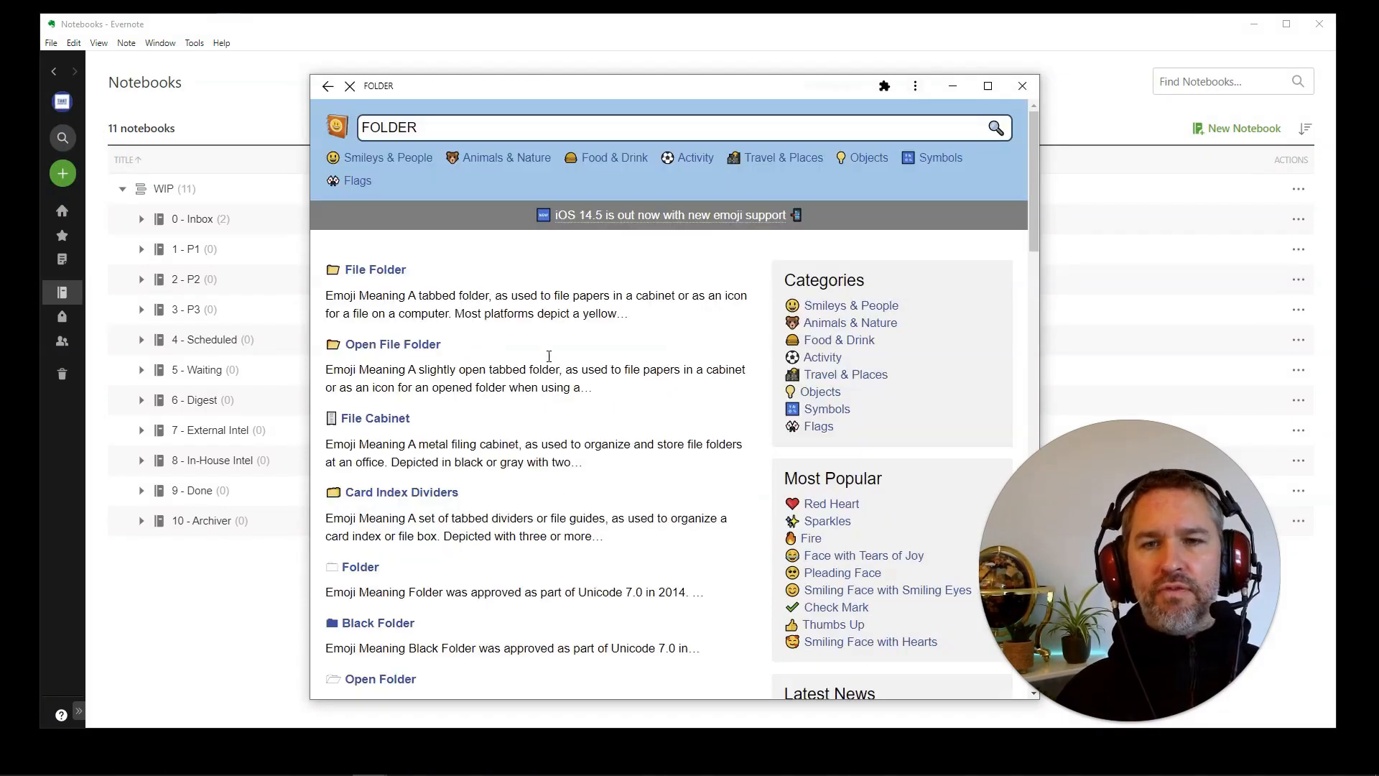
click(420, 347)
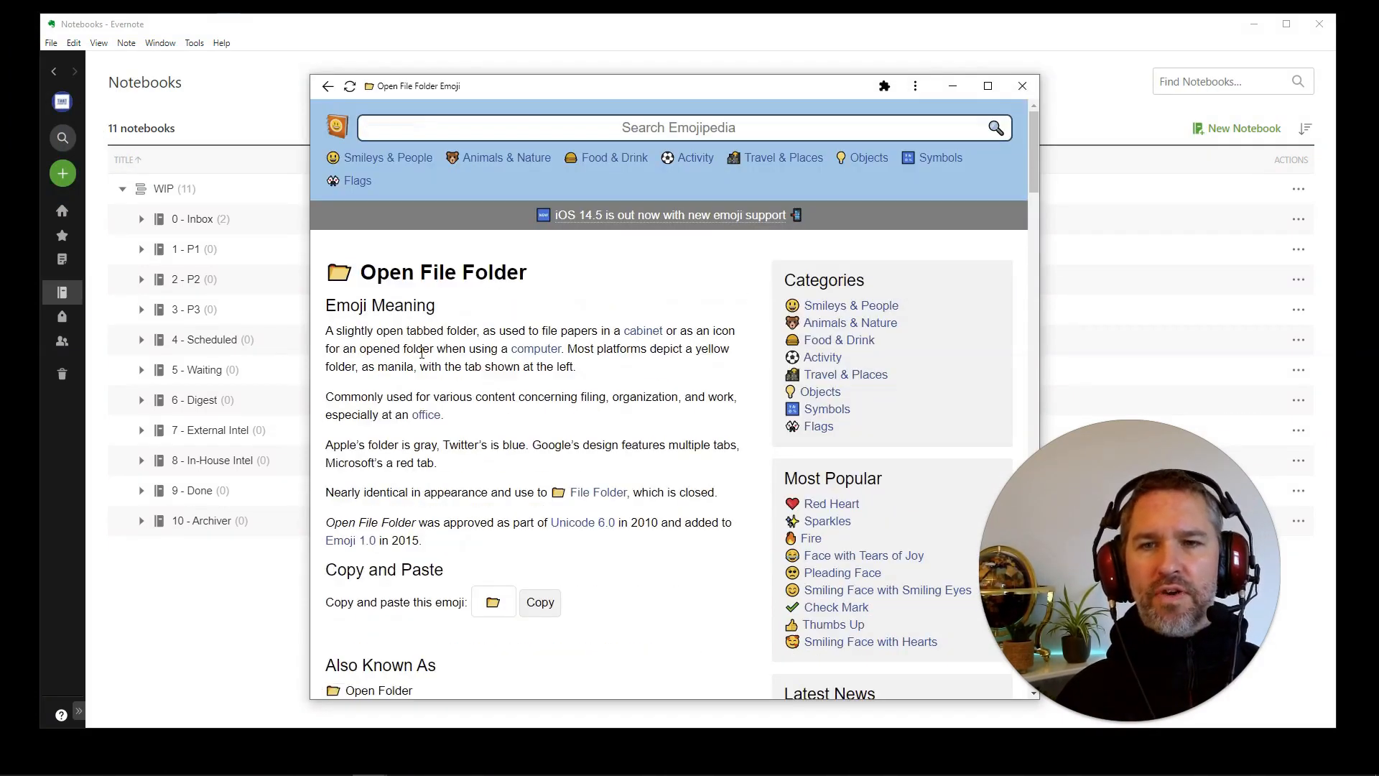
click(543, 605)
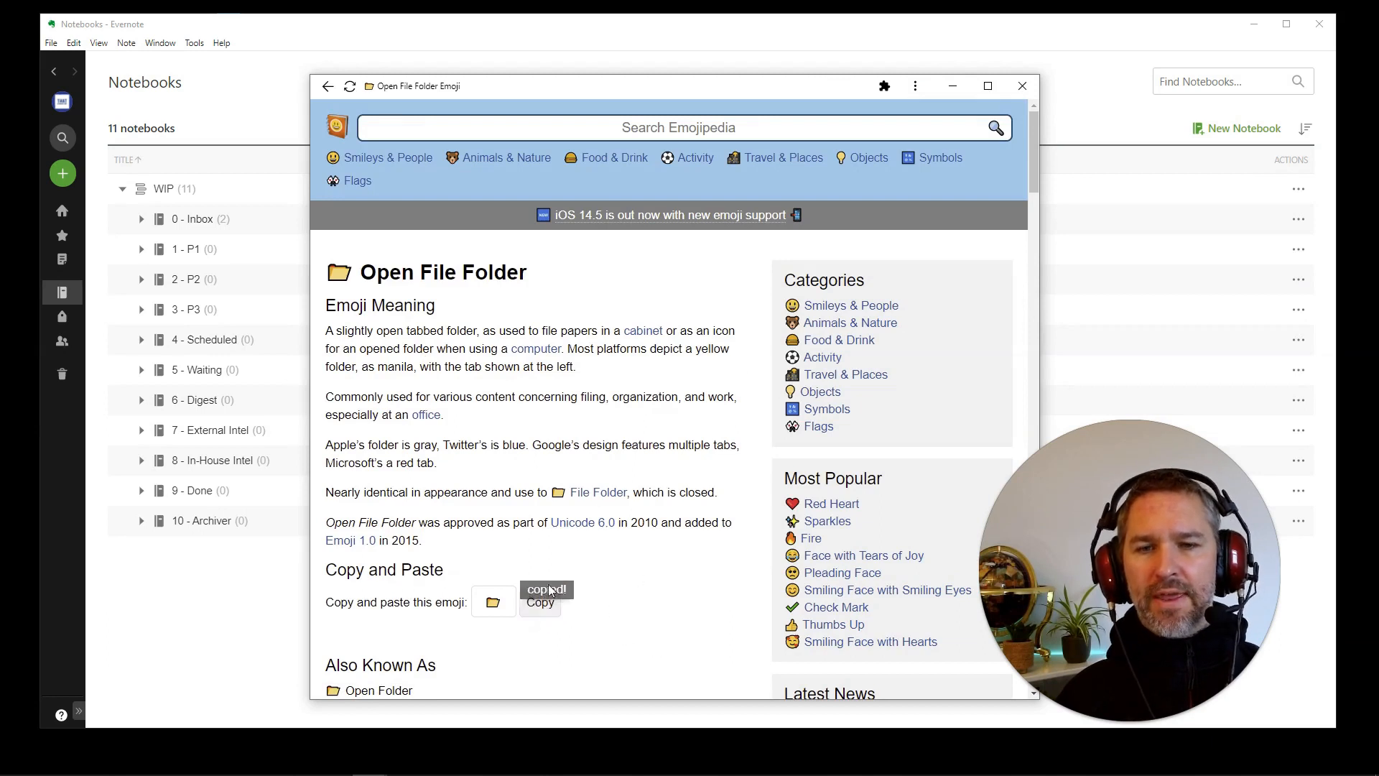
- Rename the 0 - Inbox notebook in Evernote with the copied folder emoji before "Inbox", and return to the notebook list
click(198, 224)
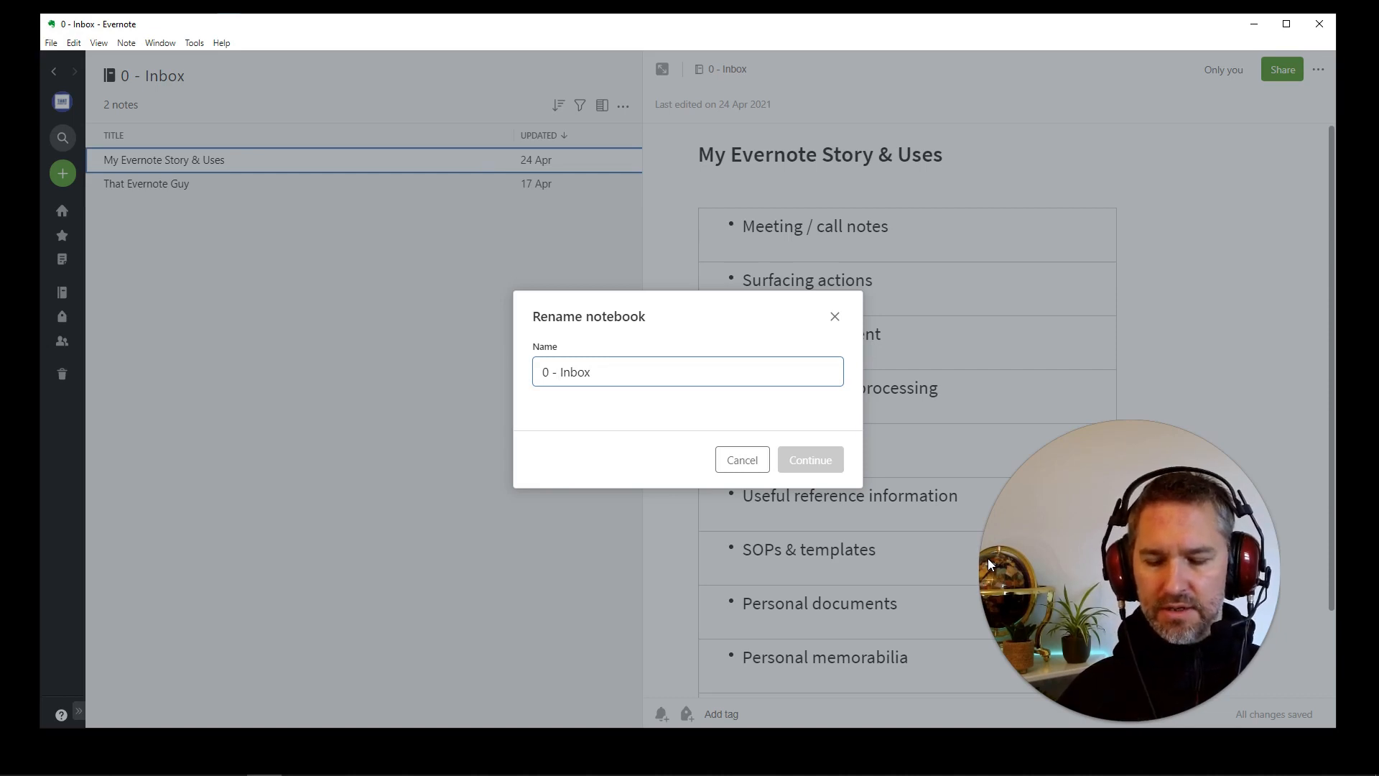
key(ctrl+v)
key(Return)
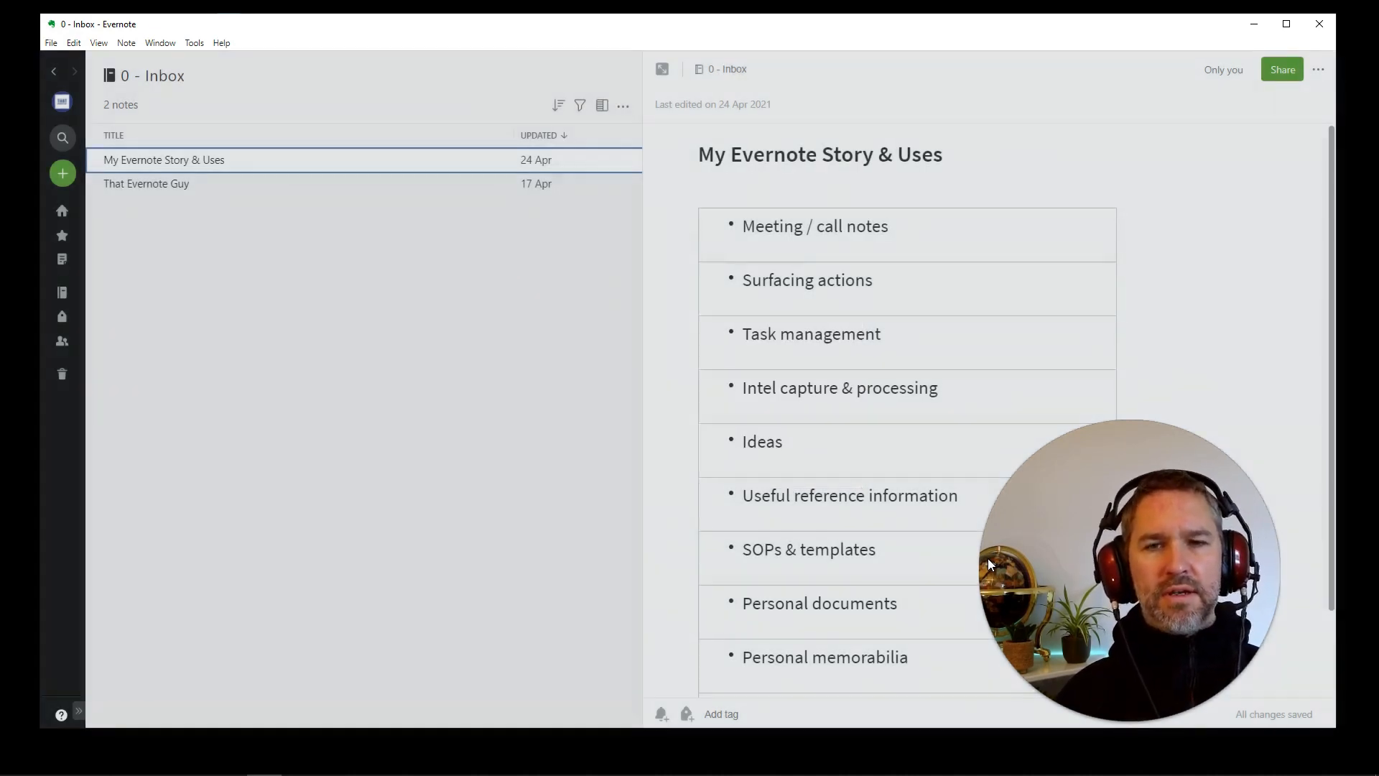
click(61, 292)
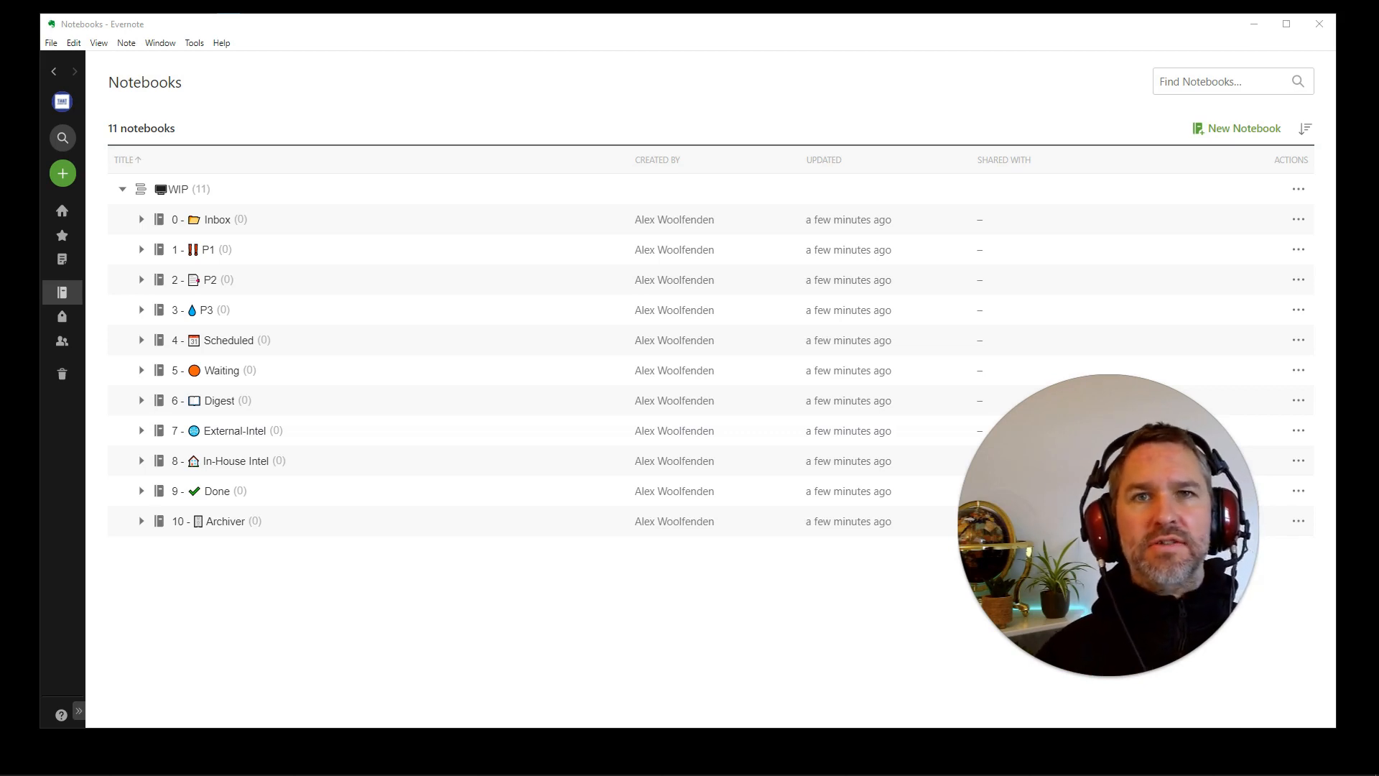
- Create a note in the 0 - Inbox notebook titled "Meeting with" followed by the contact's first name
click(223, 219)
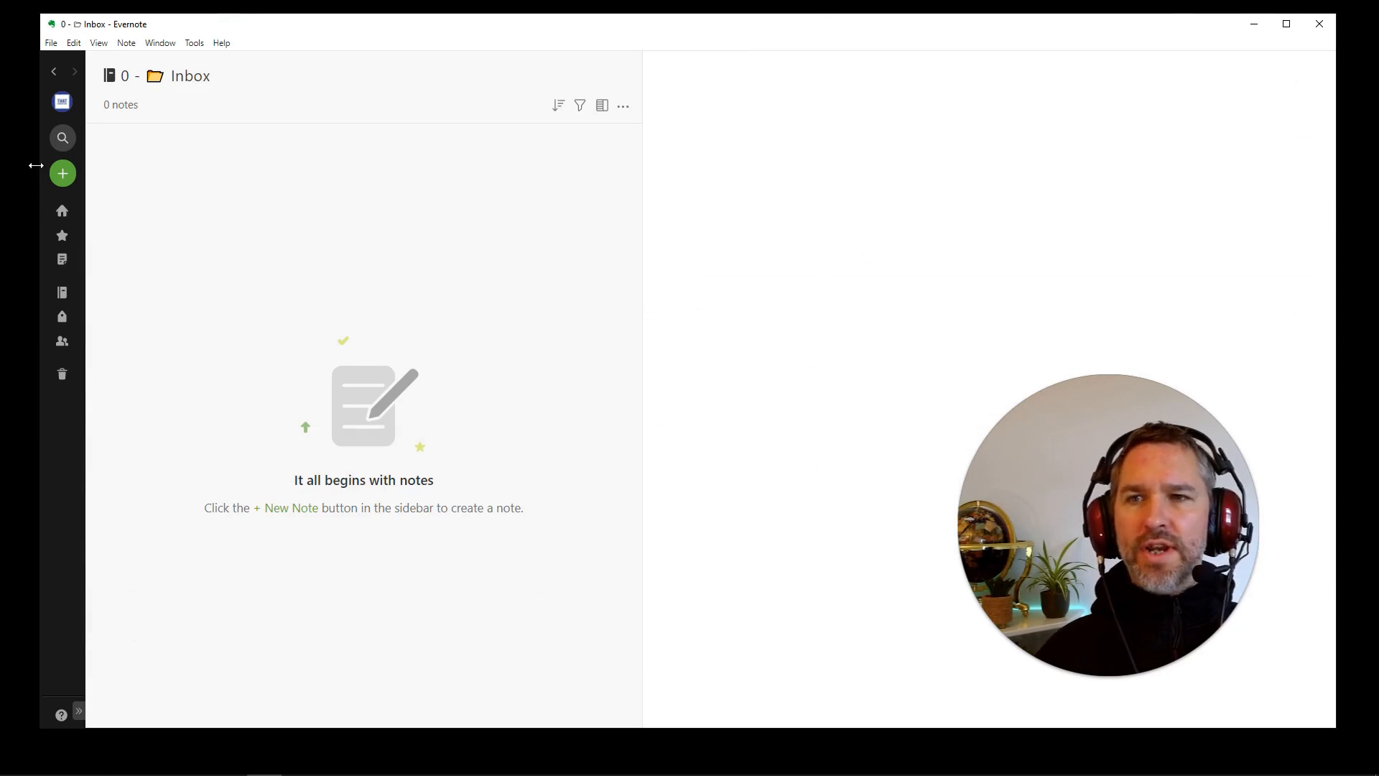
click(62, 175)
text(Meeting with Sally)
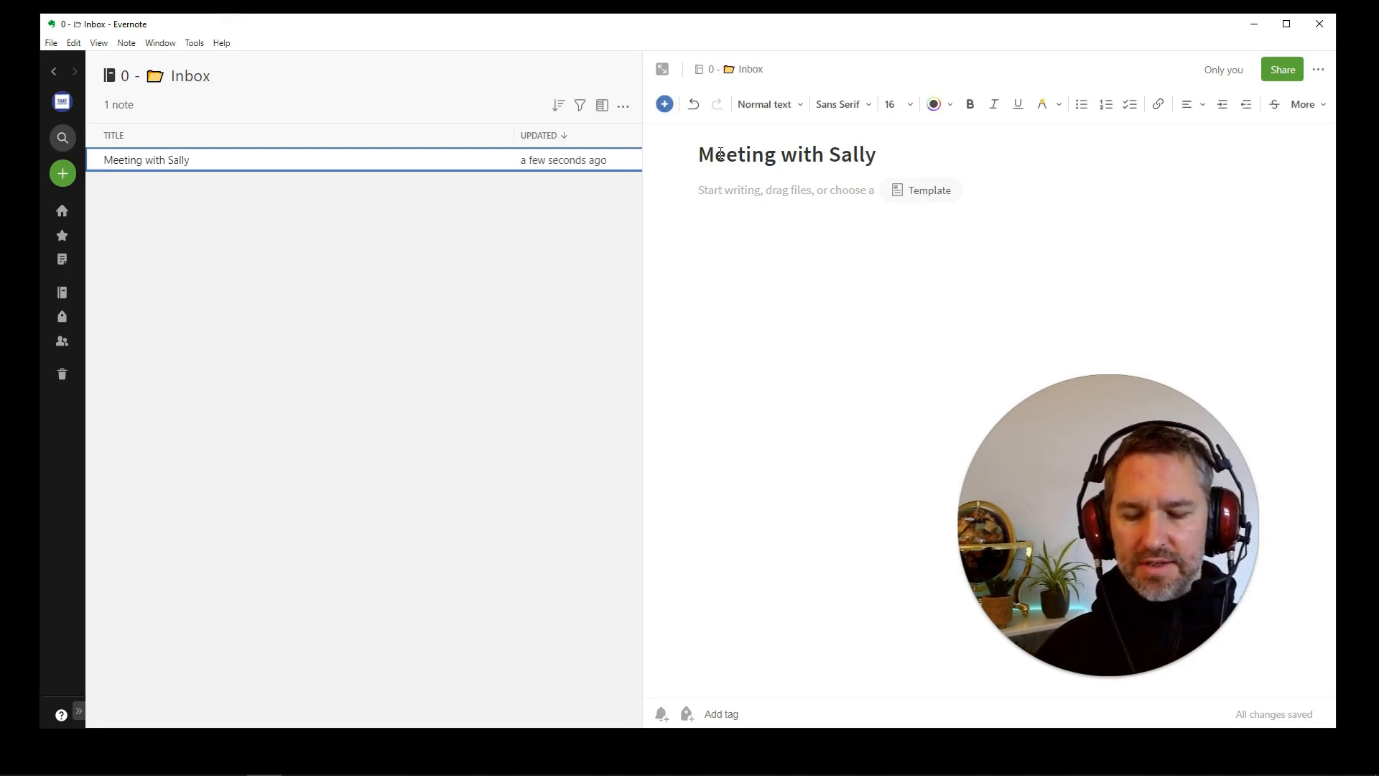
- Write "Had a good meeting , got some good ideas." as the note's first line, followed by a blank line
text(Had a go)
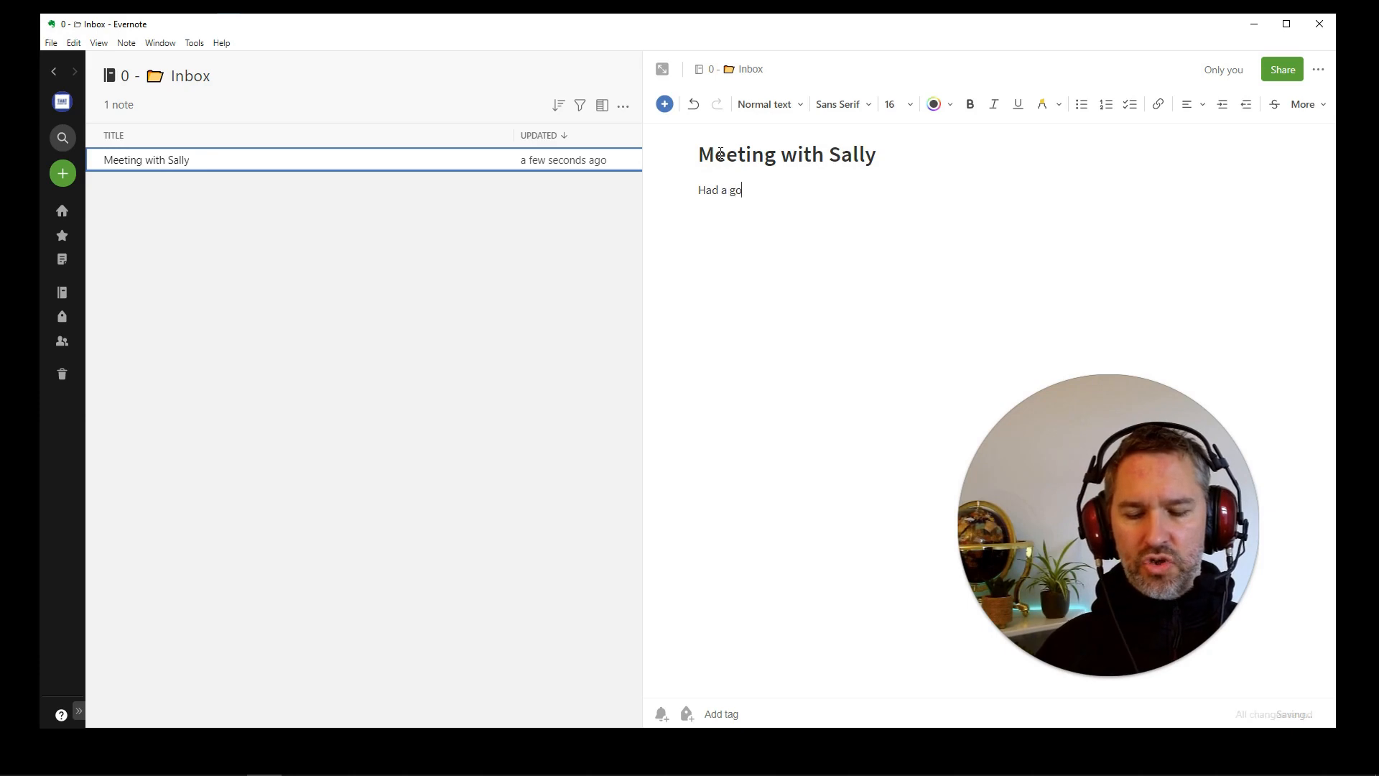
text(od meeting , got)
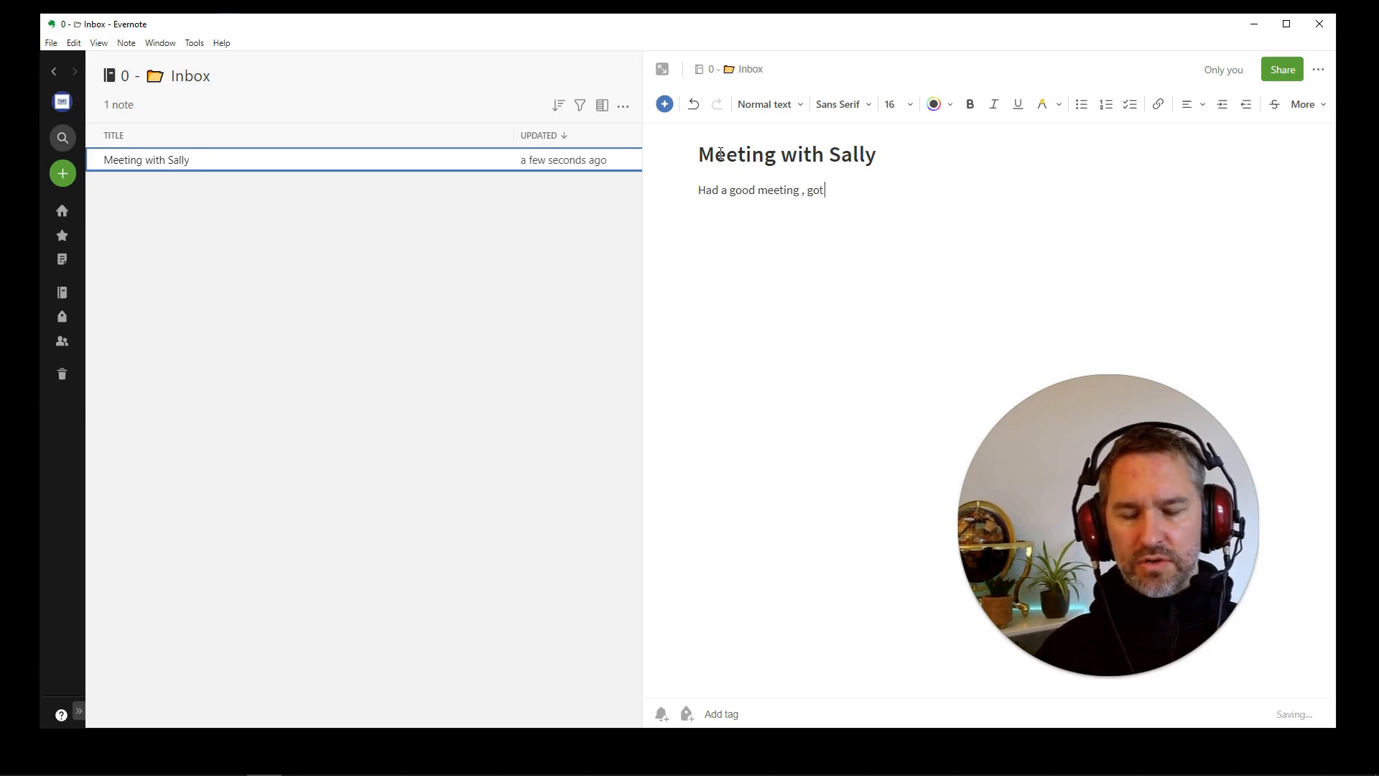
text( some good idea)
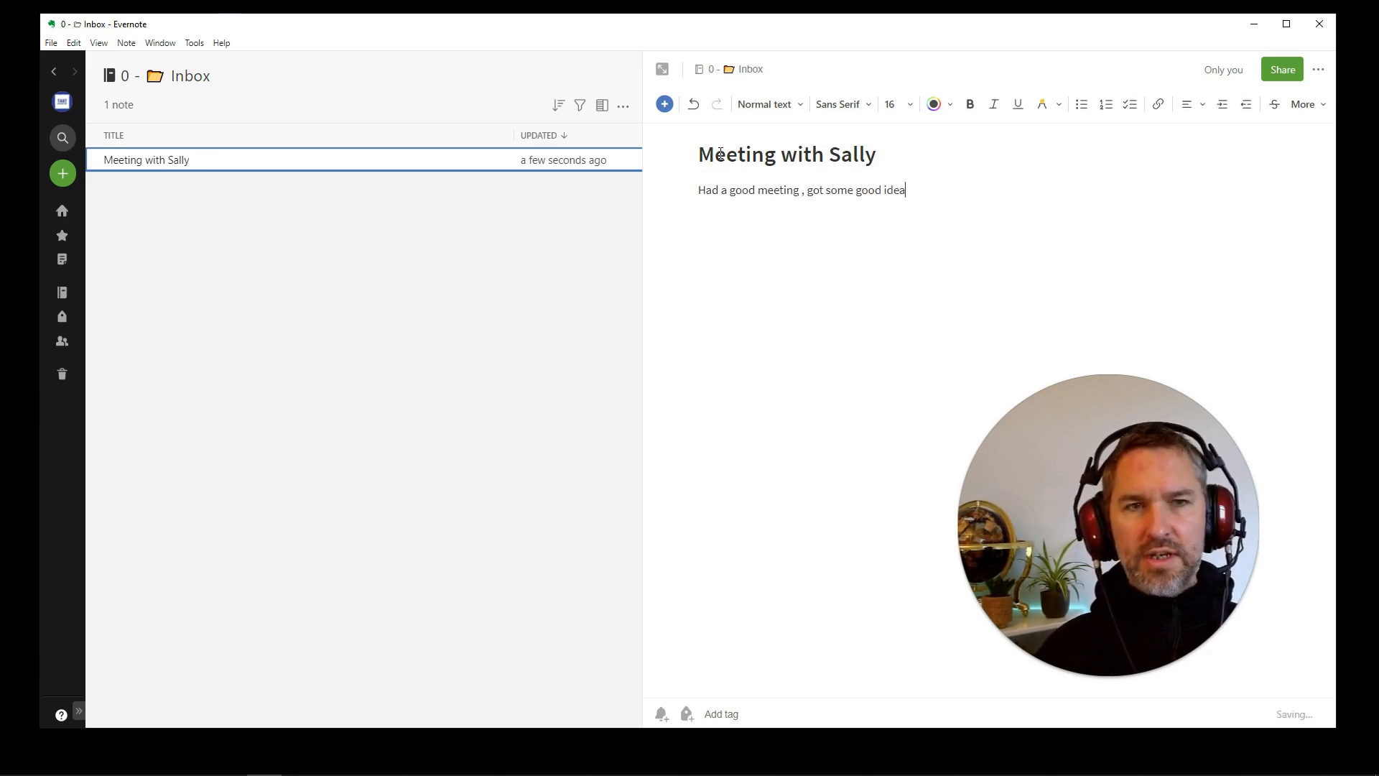
text(s.)
key(Return)
key(Return)
- Add the line "Here are the actions" and, after a blank line, an "Actions:" heading line
text(Here are the)
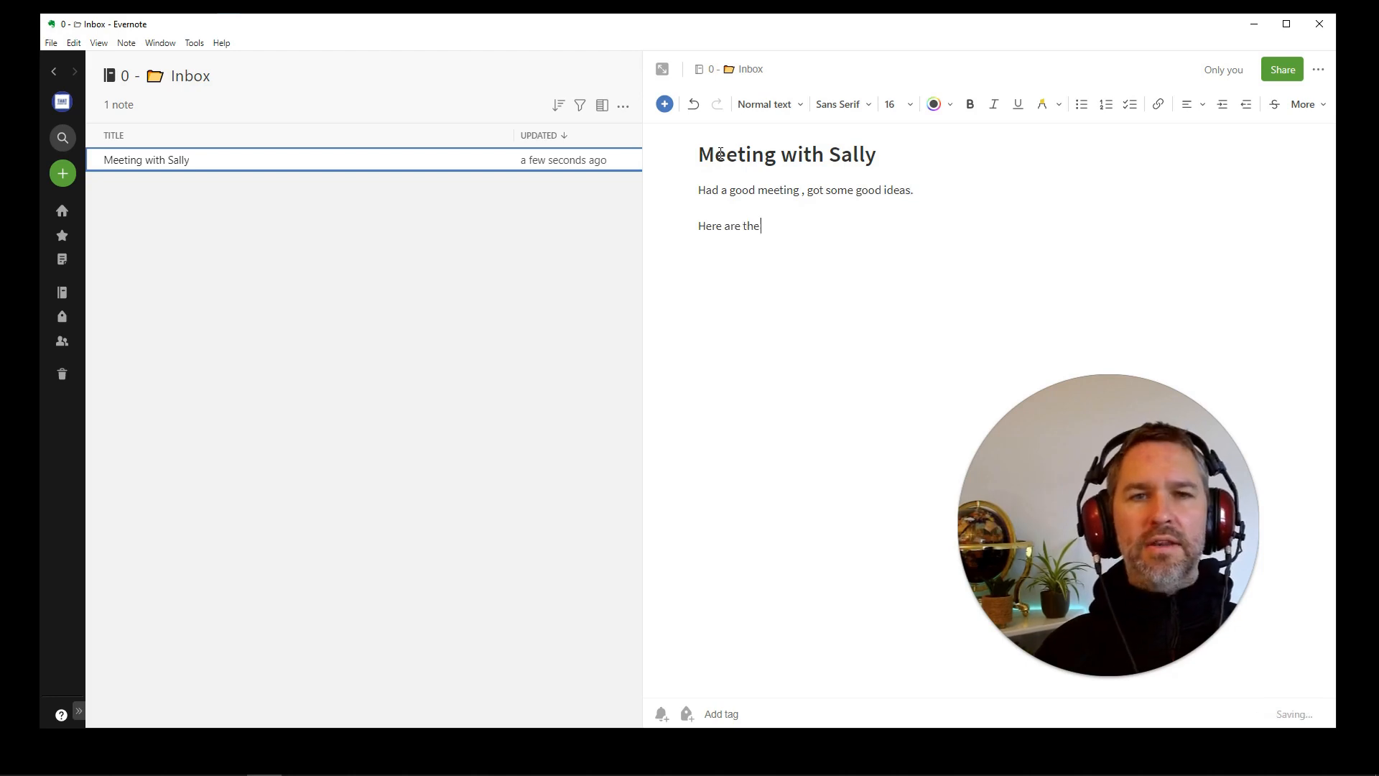
text( actions)
key(Return)
key(Return)
text(Actions:)
key(Return)
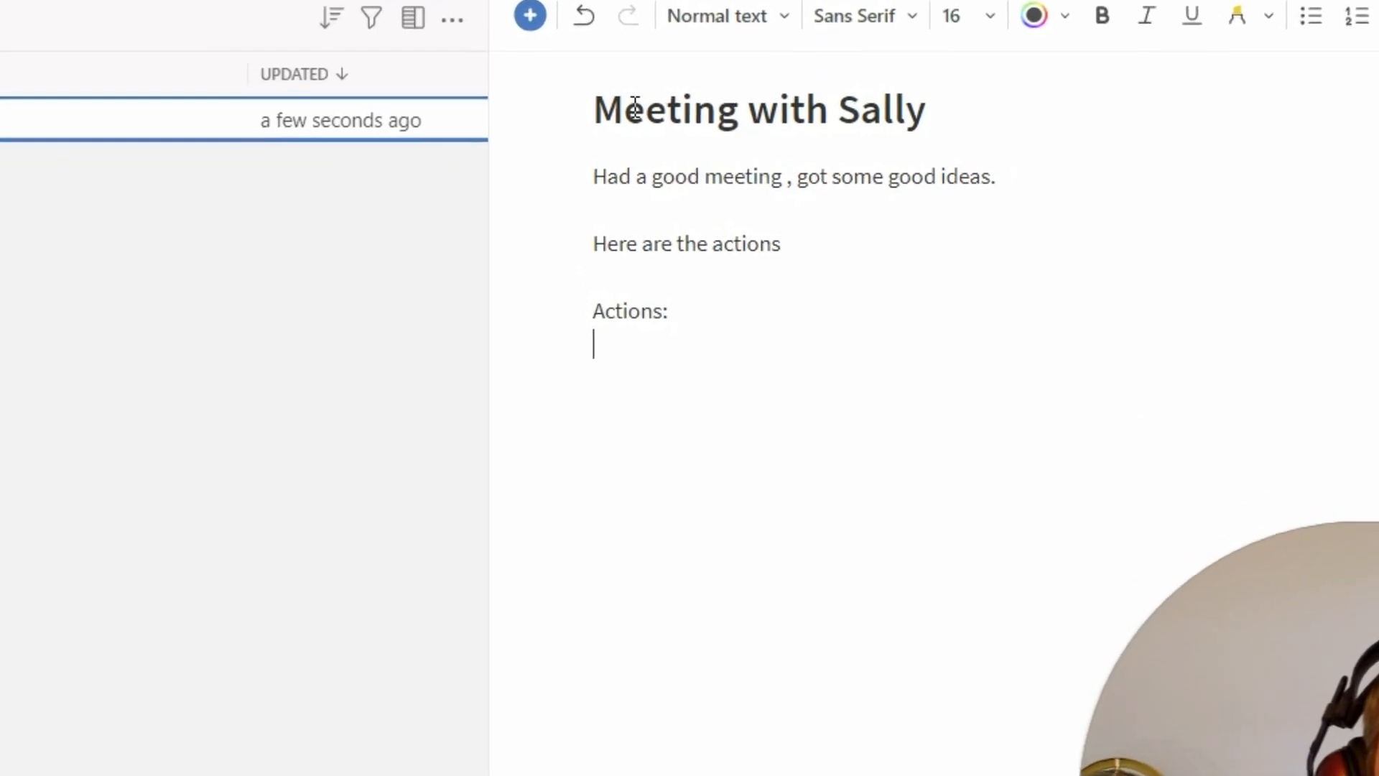
- Start a checklist on the empty line below "Actions:" using square brackets
text([)
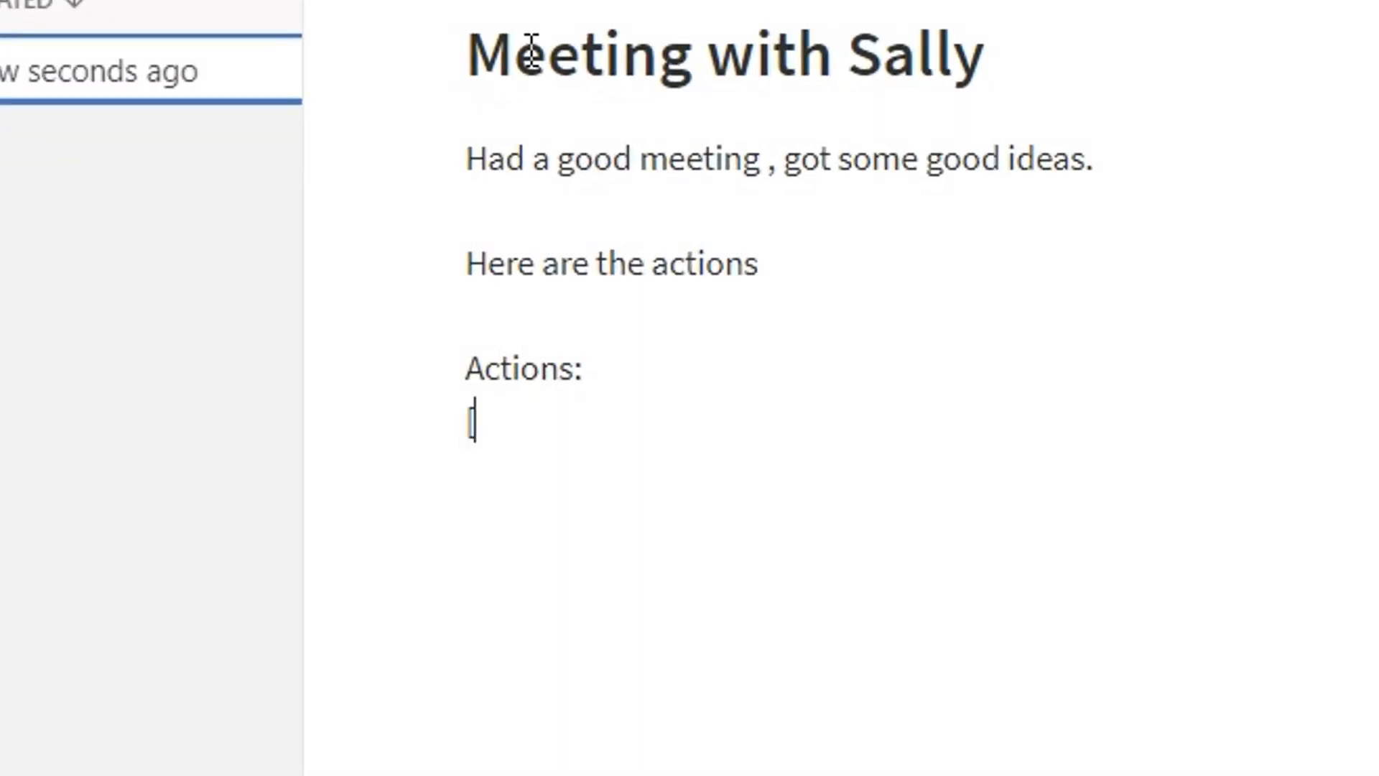
text(])
key(BackSpace)
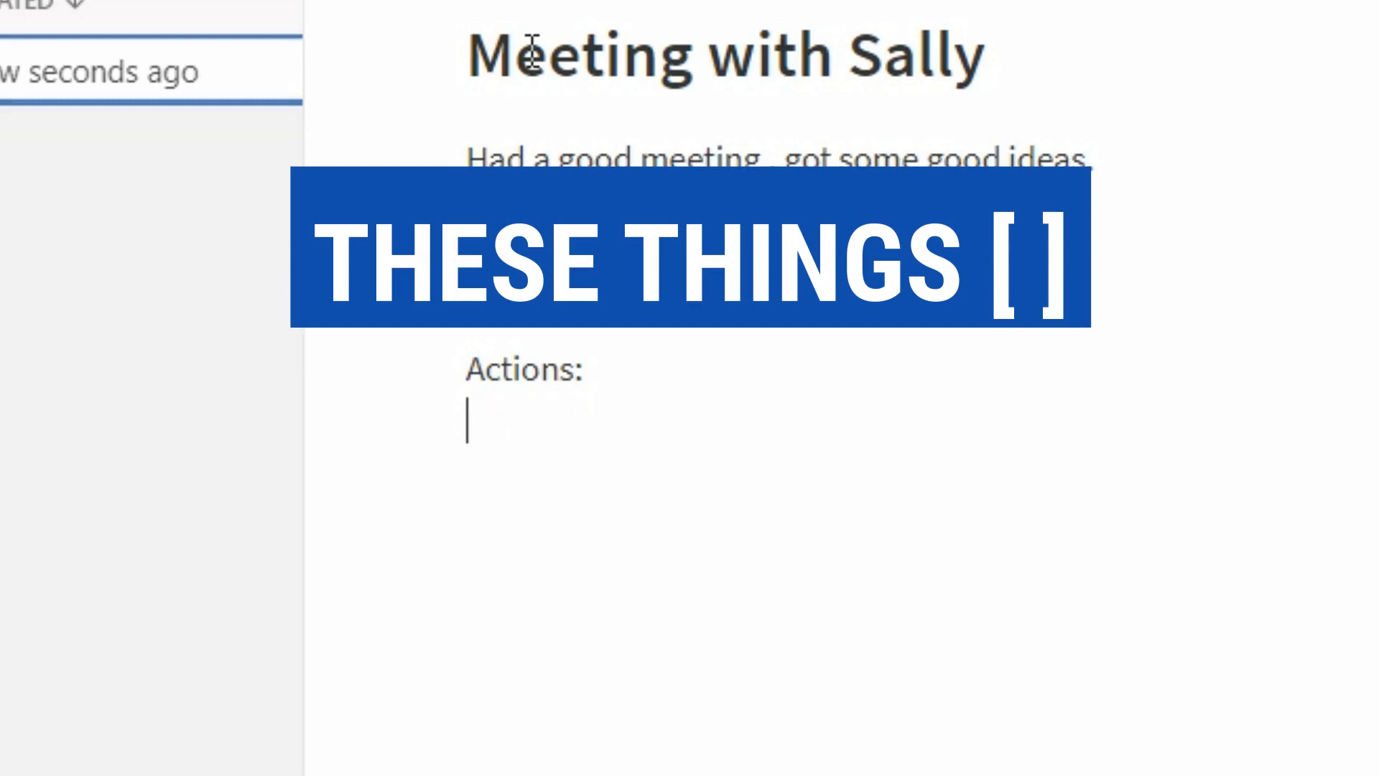
text(])
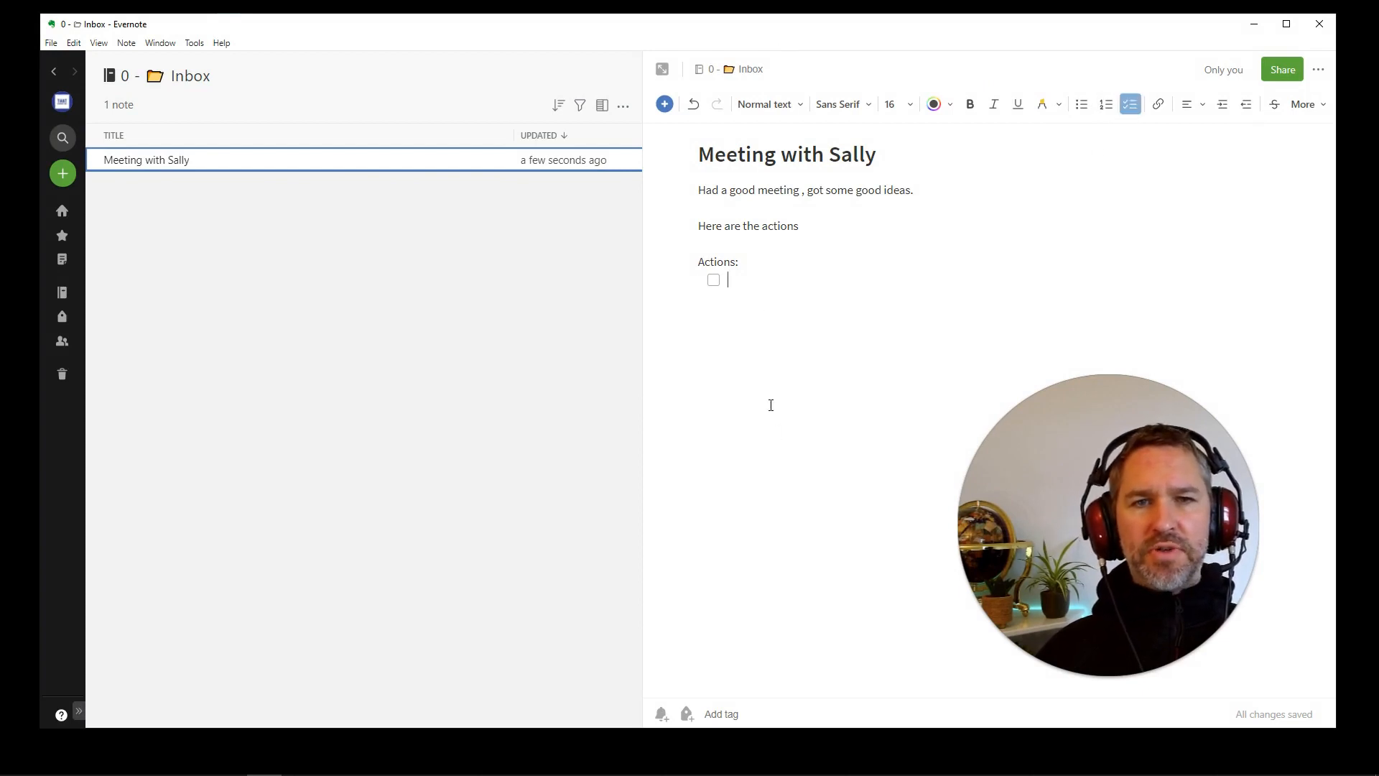
- Enter the checklist items "Get the next meeting set up" and a call to a named contact "to see if he can help"
text(Get)
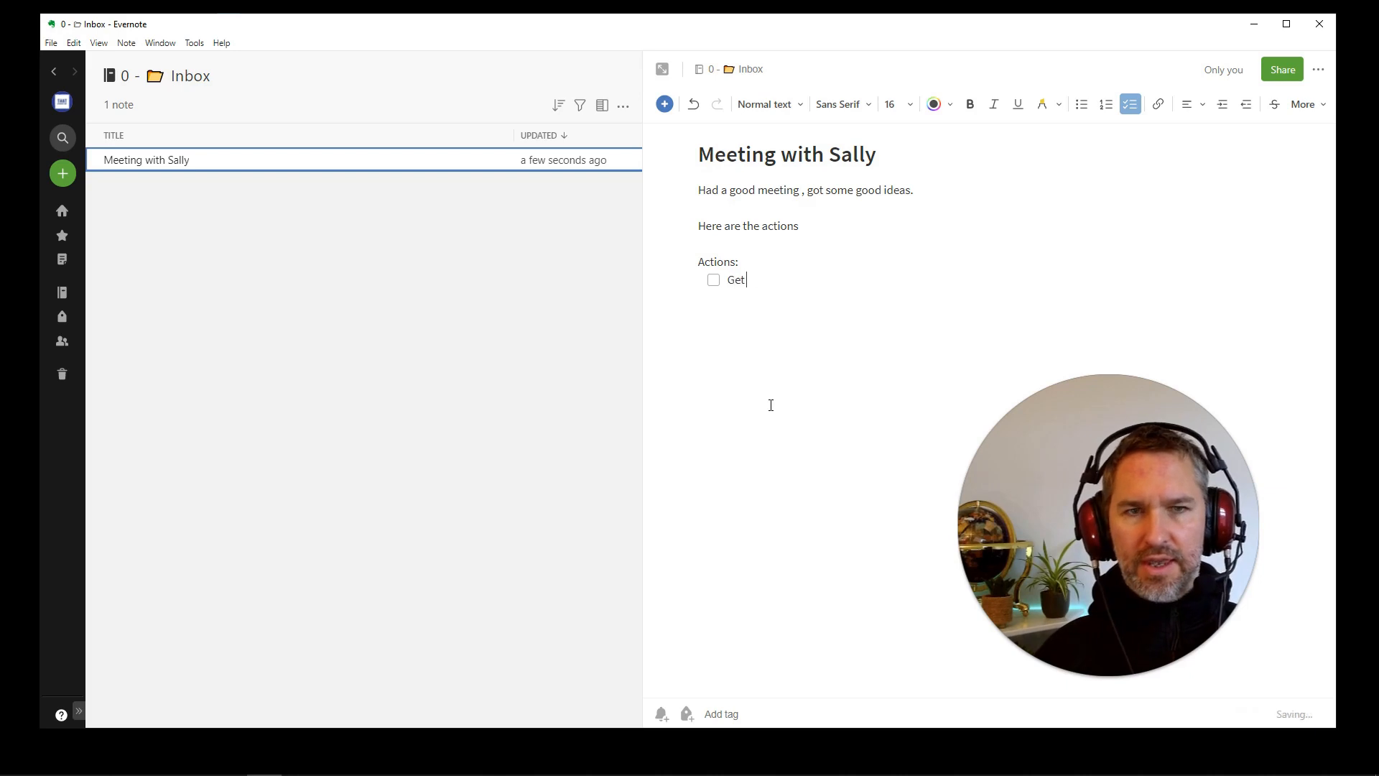
text( the next meeting set up)
key(Return)
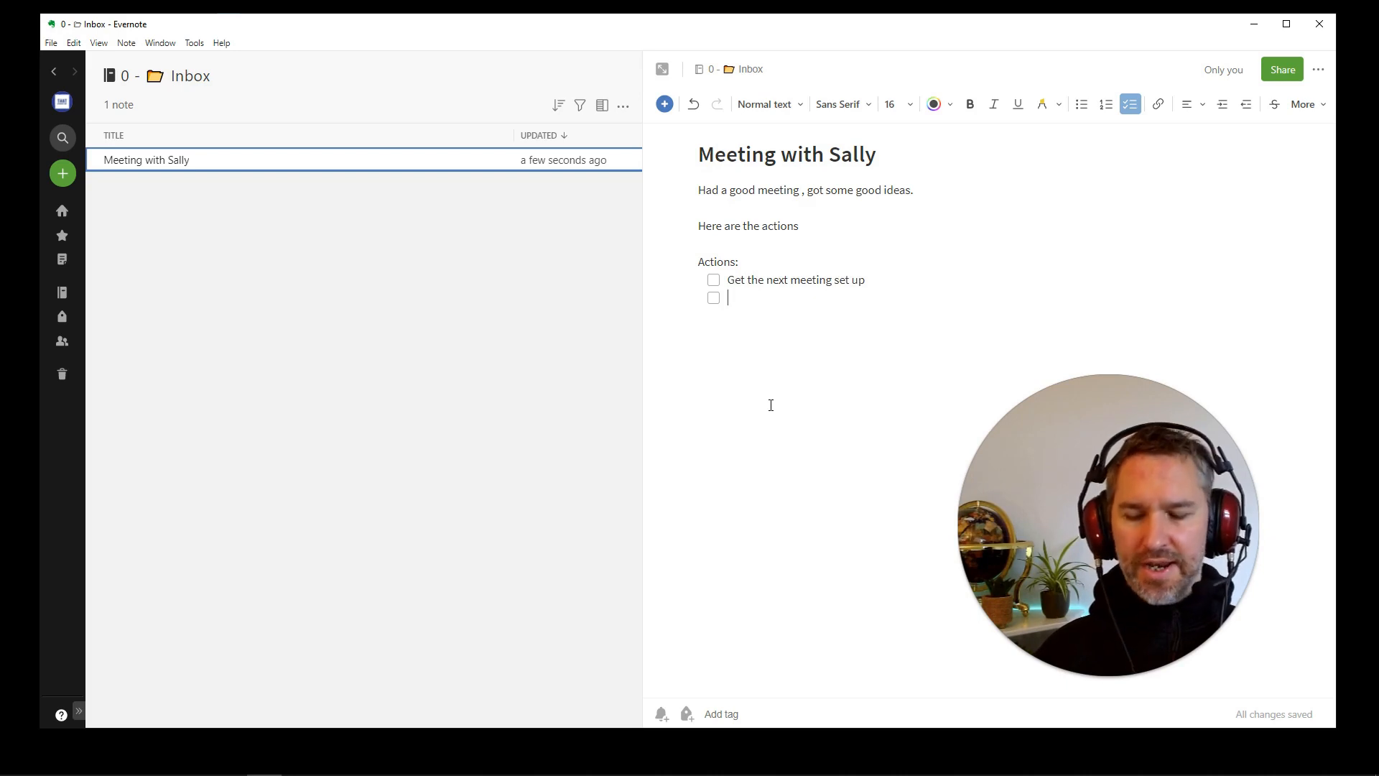
text(Call)
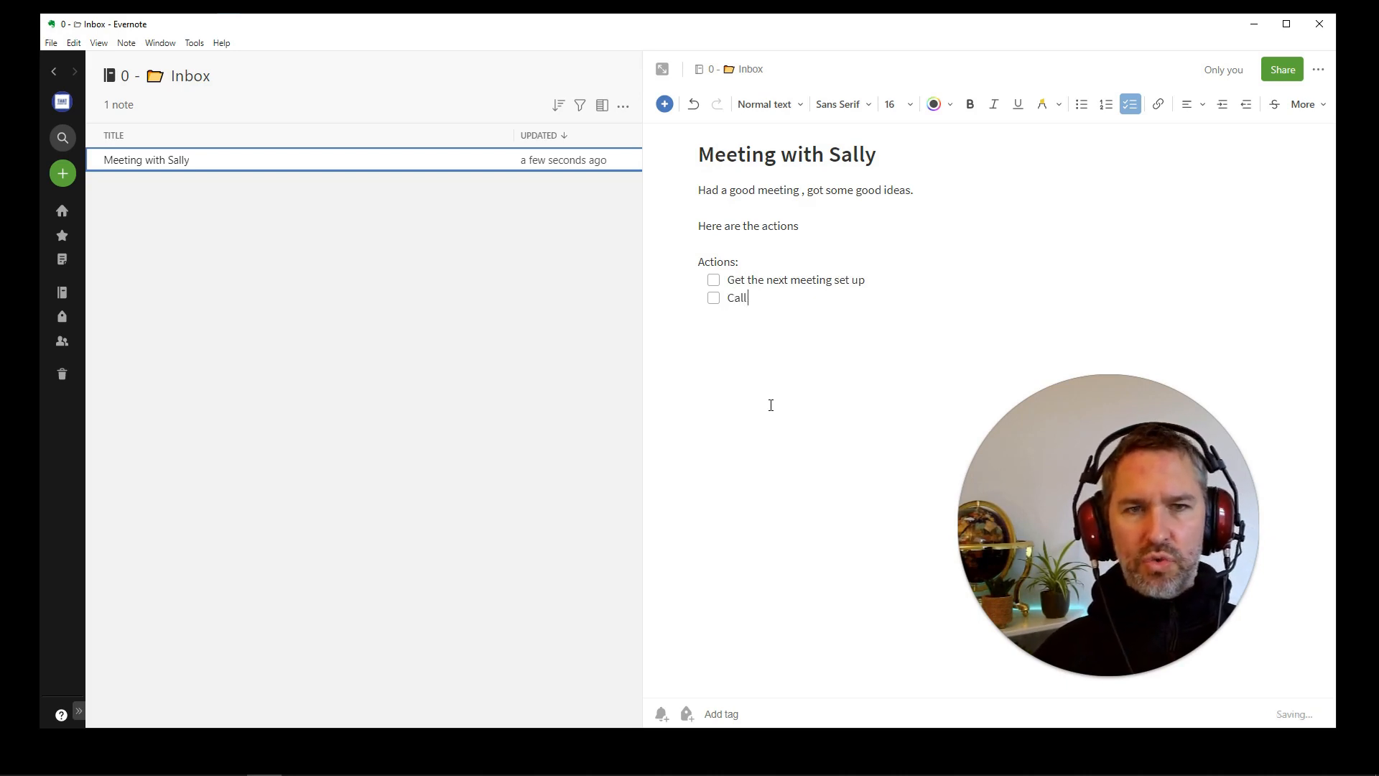
text( Bob to see if he can help)
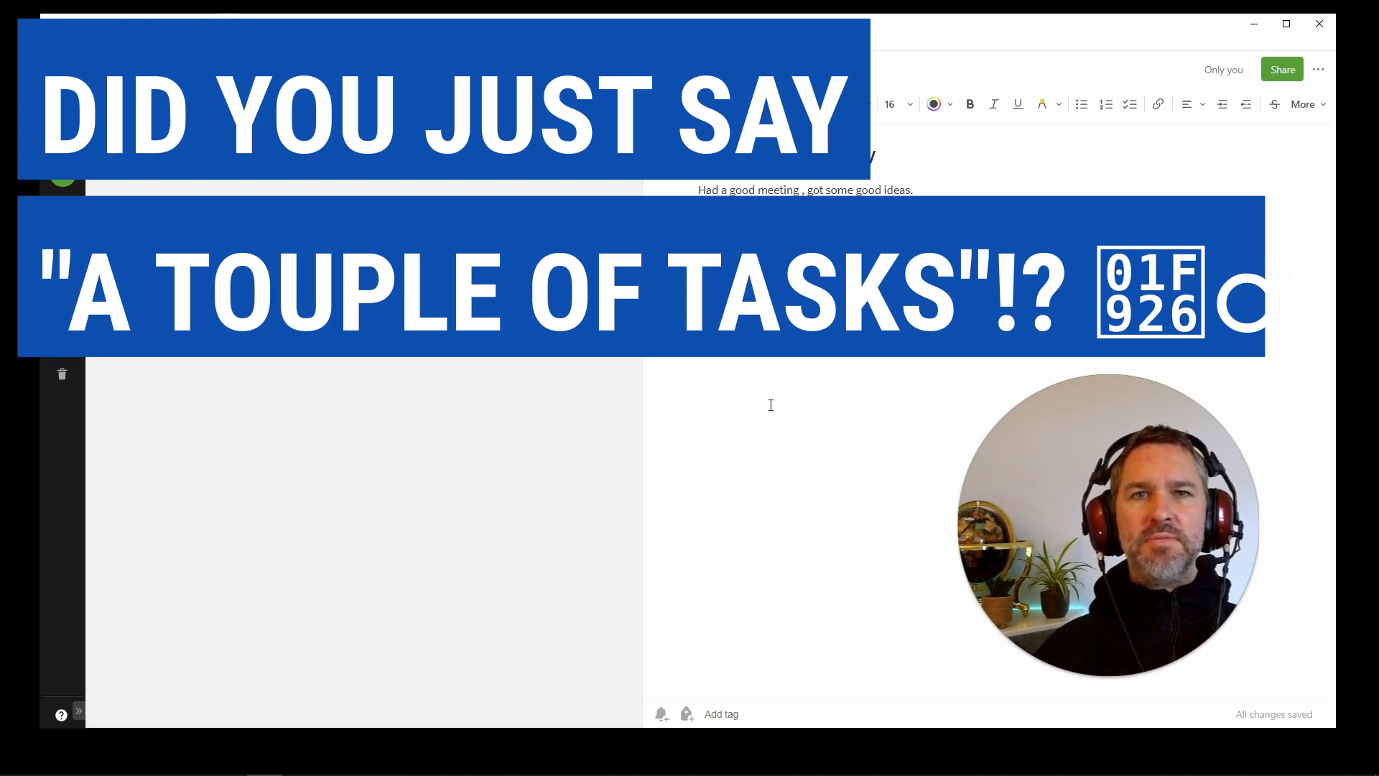
mouse_move(1114, 679)
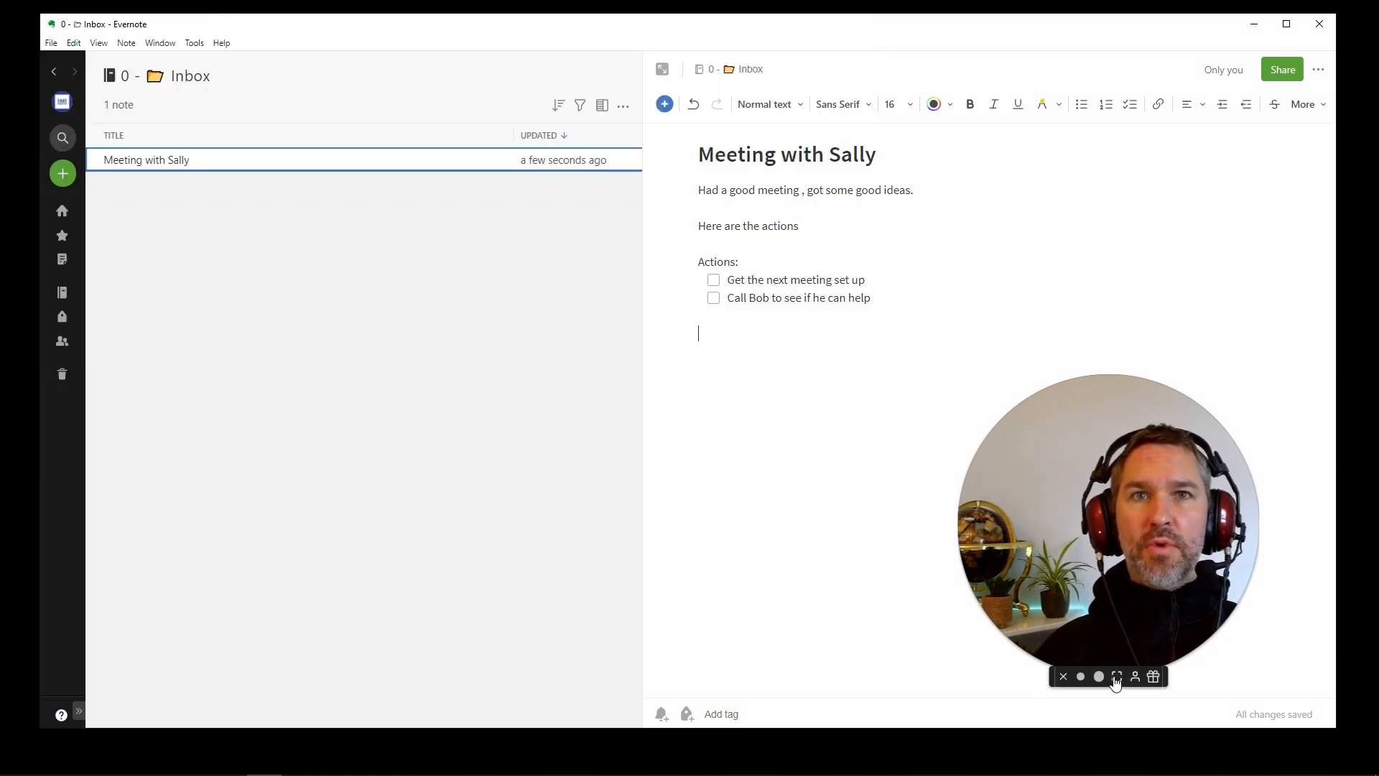
click(1116, 677)
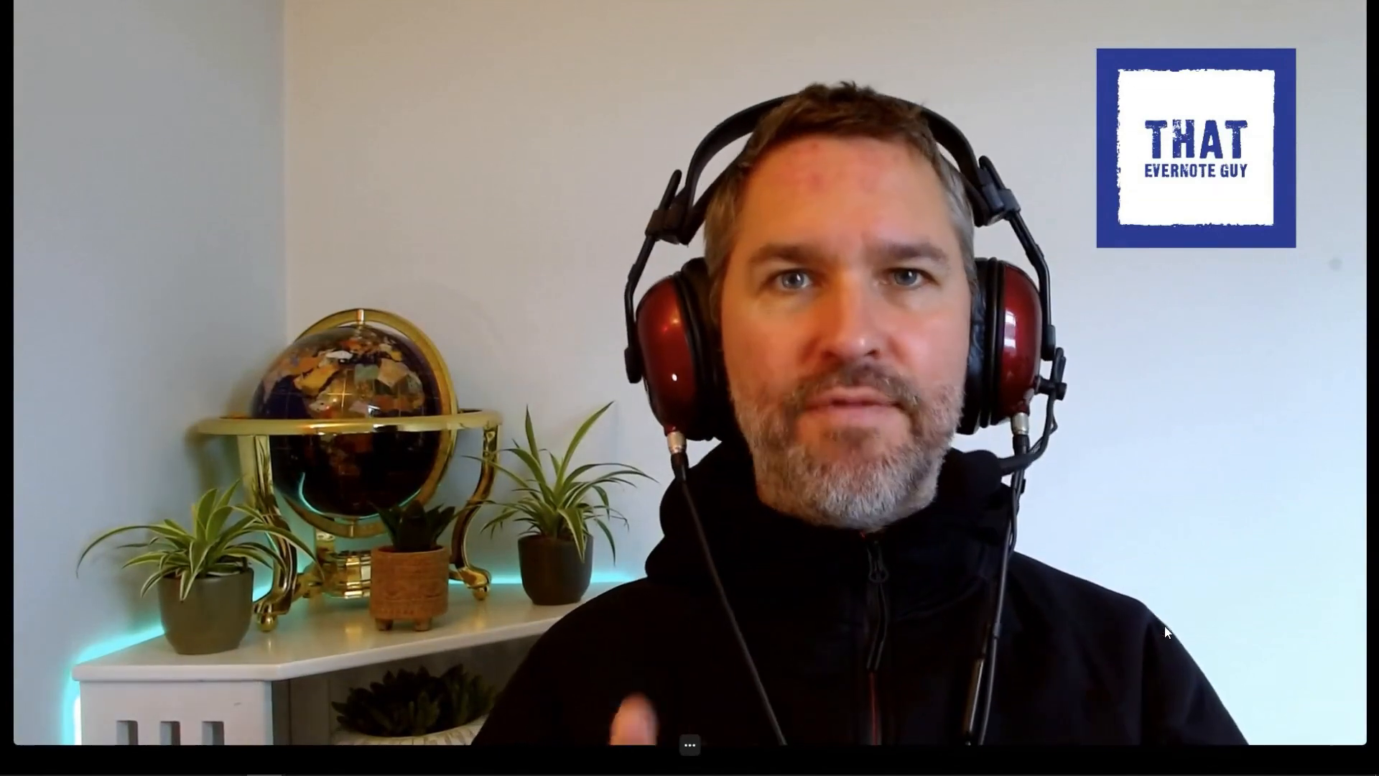